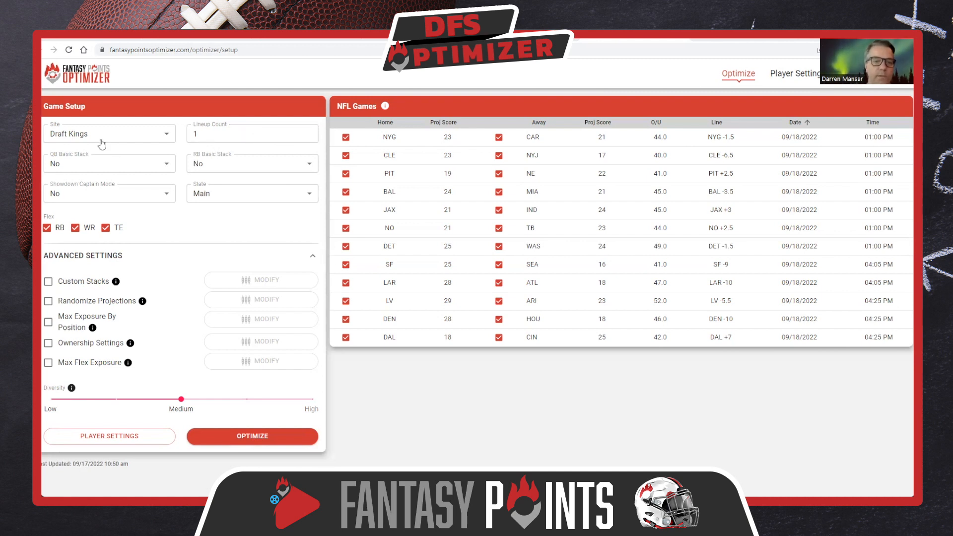
Set the lineup count to 40 and the QB basic stack to With WR
{"action": "double_click", "coordinate": [208, 137]}
{"action": "type", "text": "40"}
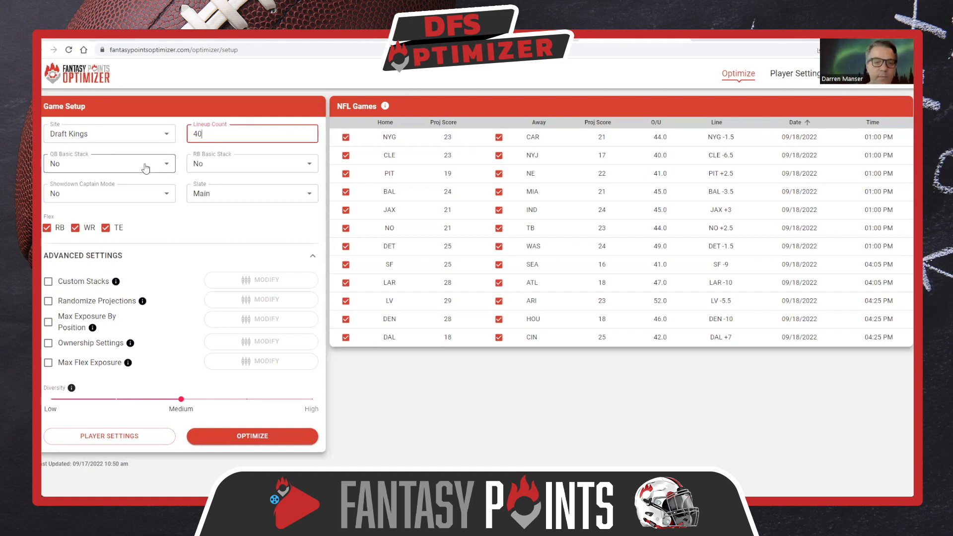
{"action": "left_click", "coordinate": [164, 166]}
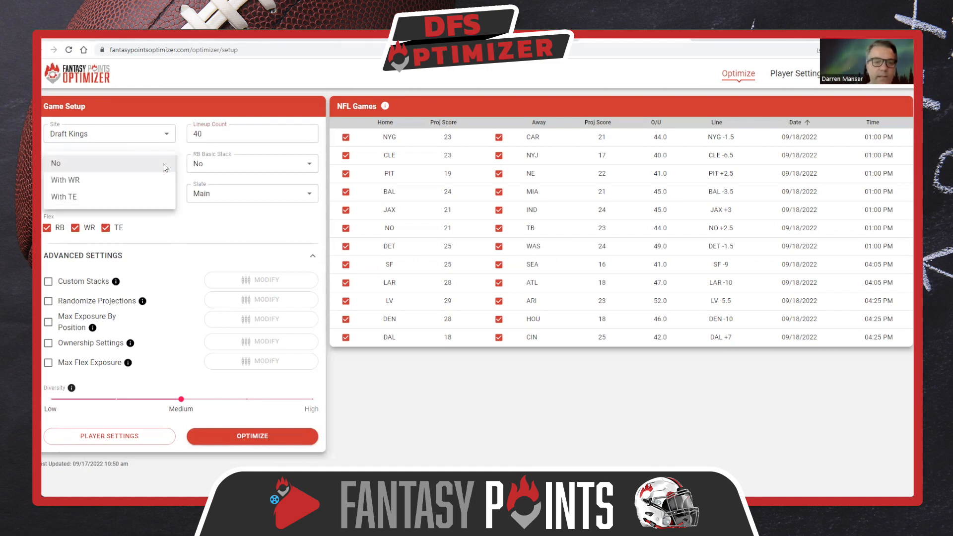
{"action": "left_click", "coordinate": [102, 184]}
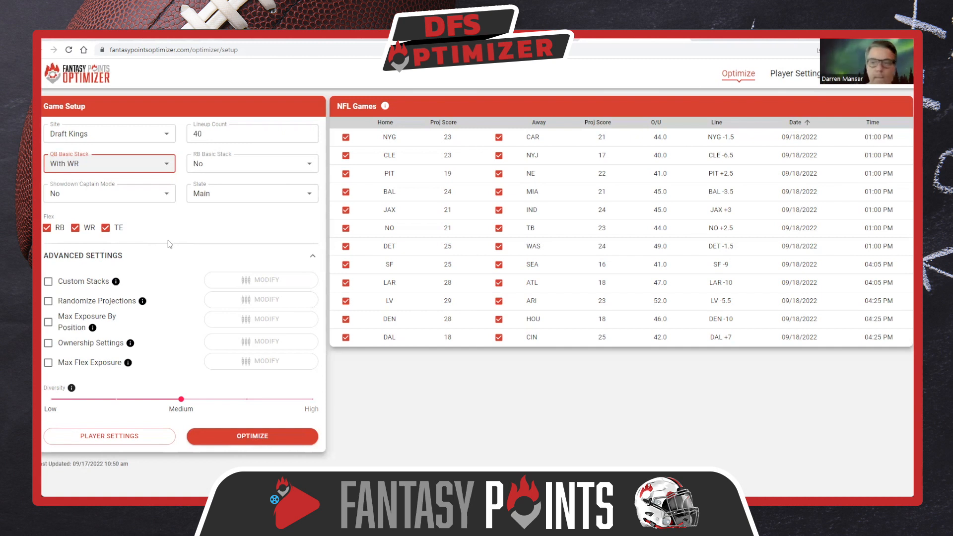
Show only quarterbacks in the player settings and sort them by ownership from highest to lowest
{"action": "left_click", "coordinate": [790, 79]}
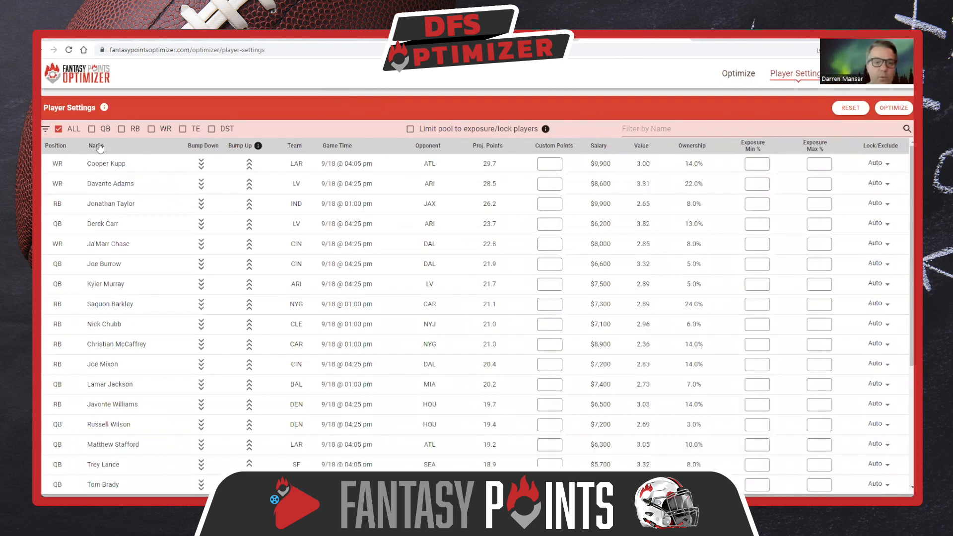
{"action": "left_click", "coordinate": [92, 129]}
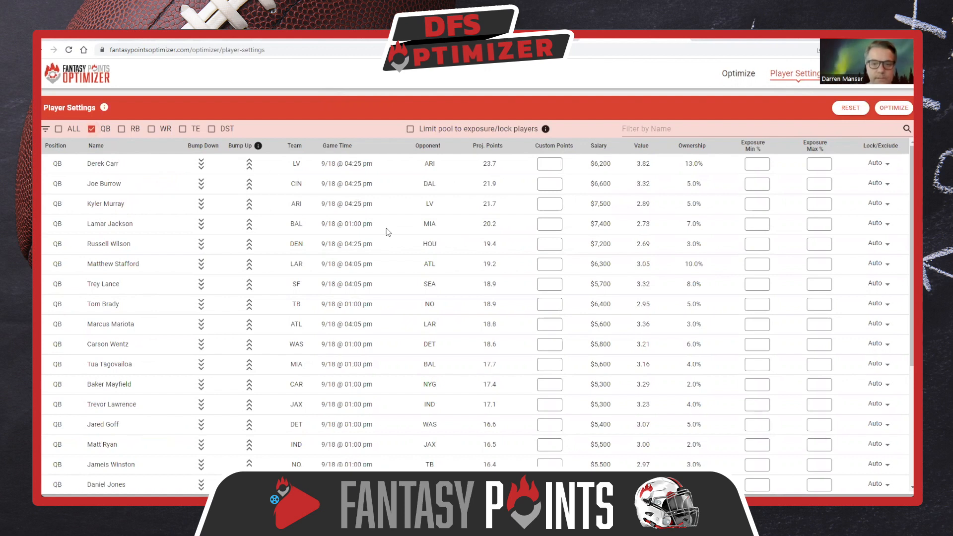
{"action": "left_click", "coordinate": [697, 145]}
{"action": "left_click", "coordinate": [697, 146]}
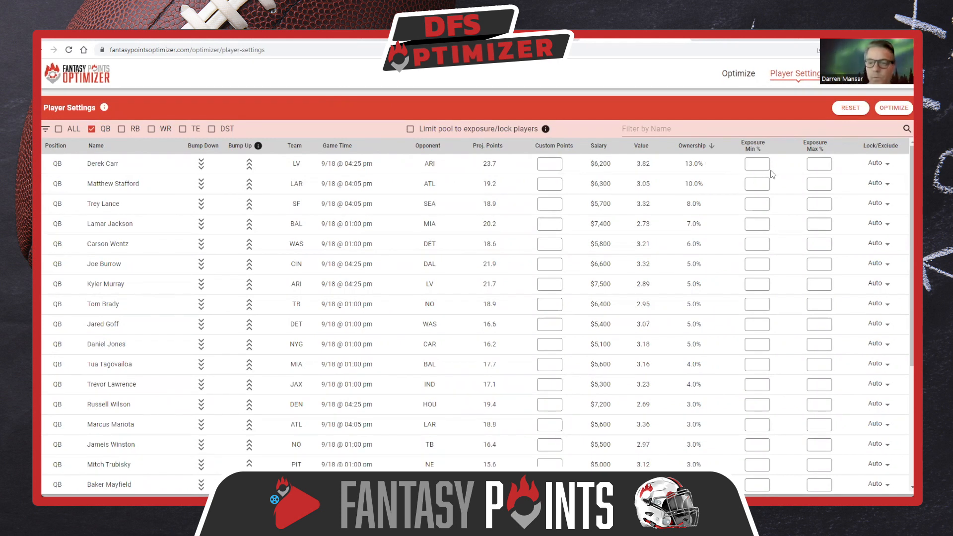
Set the minimum exposure to 25% for Derek Carr and 10% for Matthew Stafford
{"action": "left_click", "coordinate": [756, 164]}
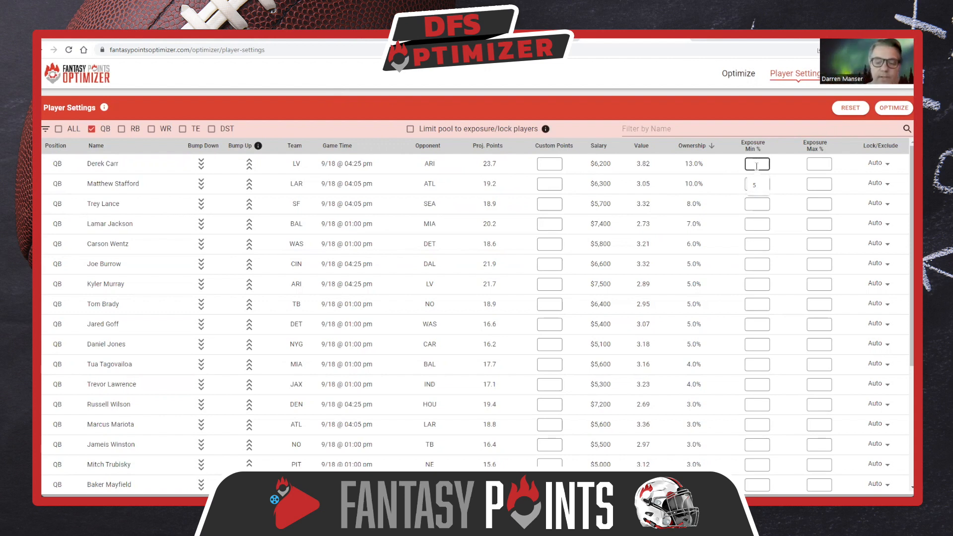
{"action": "type", "text": "25"}
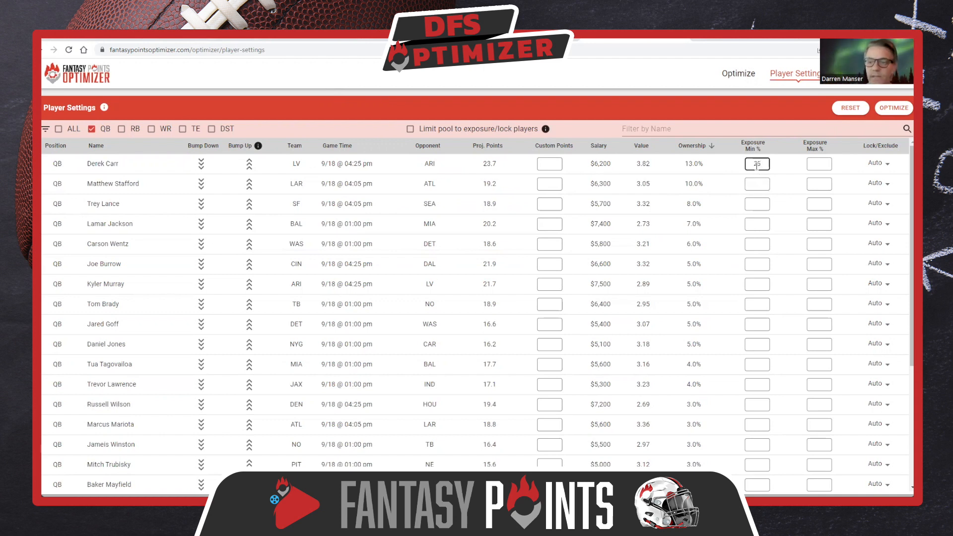
{"action": "left_click", "coordinate": [822, 164]}
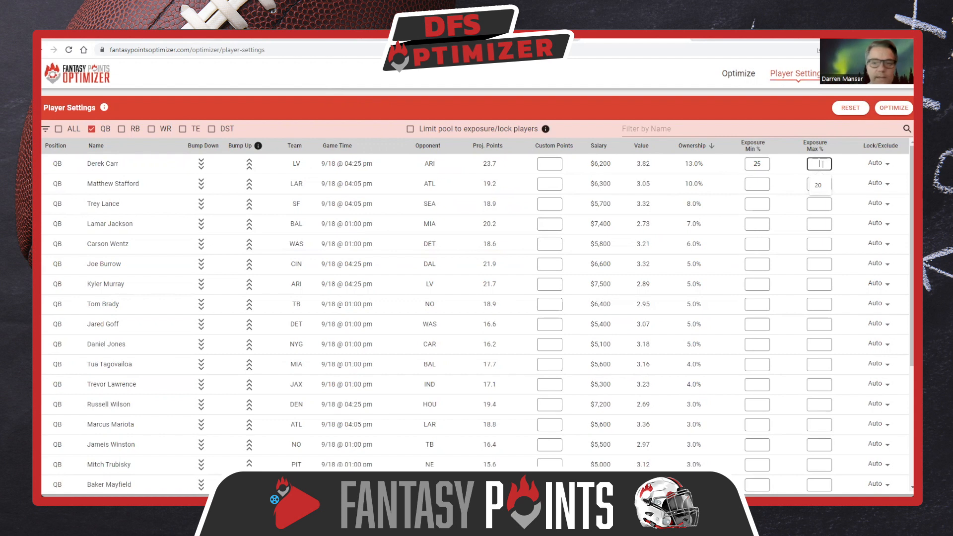
{"action": "left_click", "coordinate": [759, 183]}
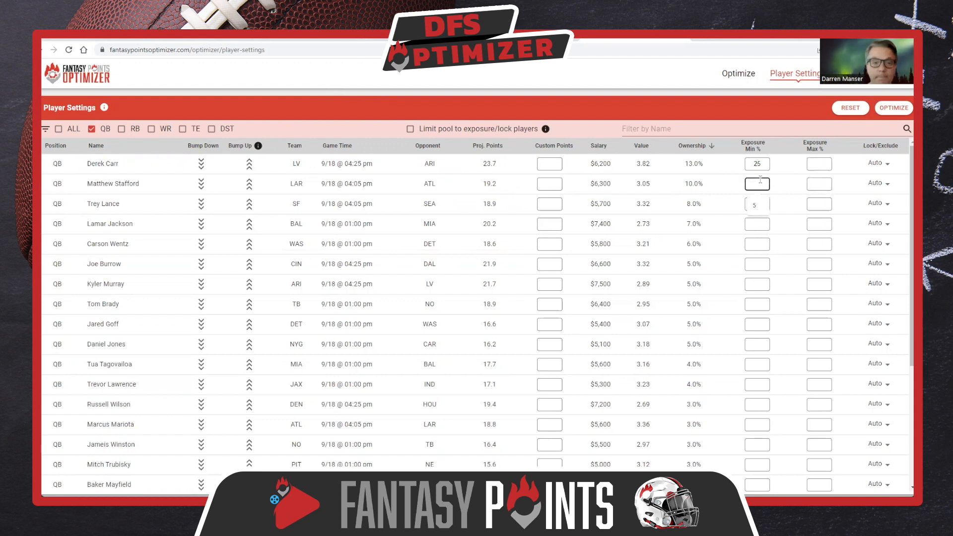
{"action": "type", "text": "10"}
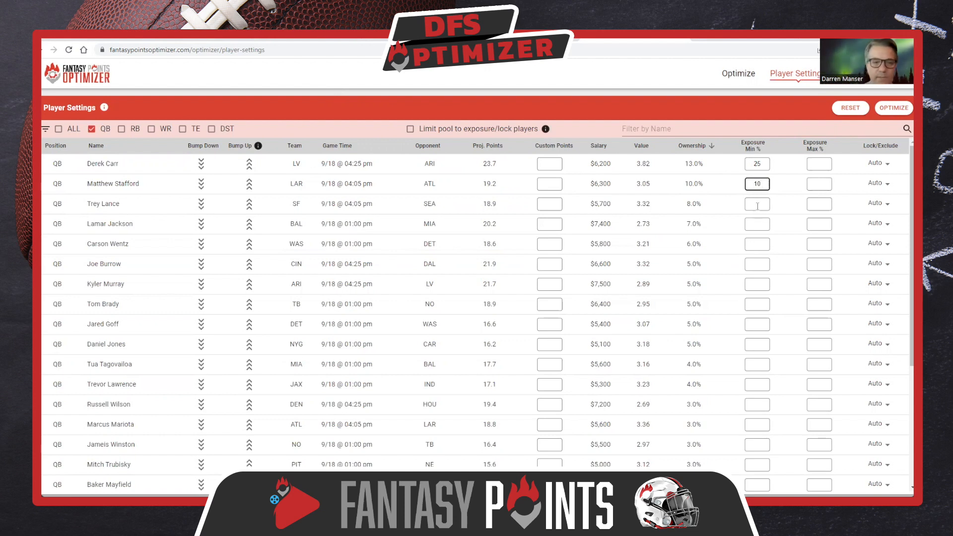
Exclude Trey Lance and Carson Wentz, and set Lamar Jackson's maximum exposure to 15%
{"action": "left_click", "coordinate": [881, 204]}
{"action": "left_click", "coordinate": [887, 220]}
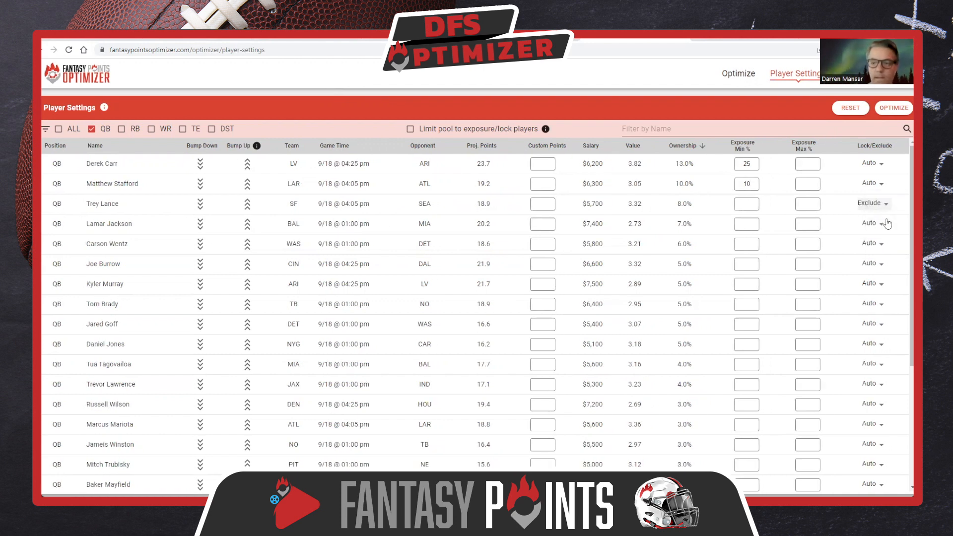
{"action": "left_click", "coordinate": [745, 224]}
{"action": "left_click", "coordinate": [808, 226]}
{"action": "type", "text": "15"}
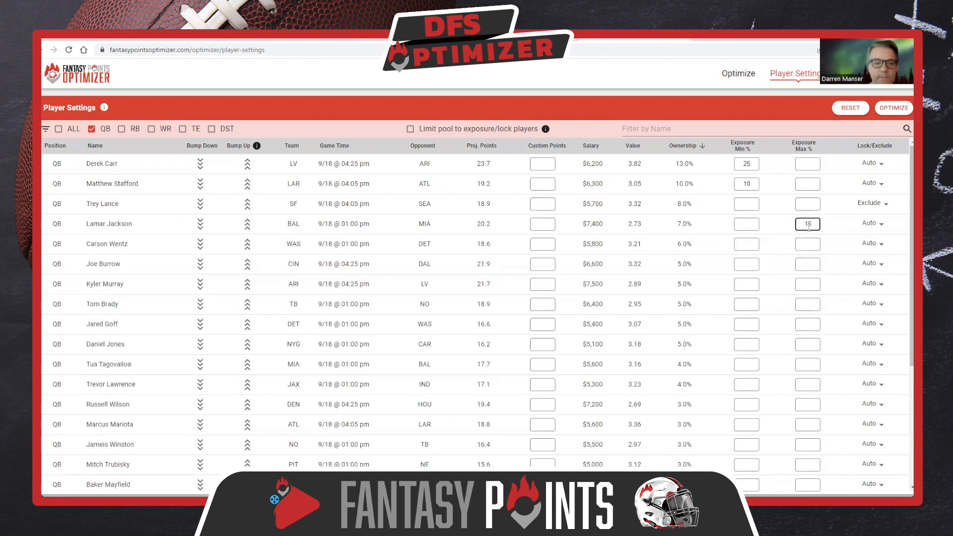
{"action": "left_click", "coordinate": [878, 246]}
{"action": "left_click", "coordinate": [883, 262]}
Set Joe Burrow's maximum exposure to 20% and Kyler Murray's minimum exposure to 20%
{"action": "left_click", "coordinate": [749, 265]}
{"action": "left_click", "coordinate": [802, 267]}
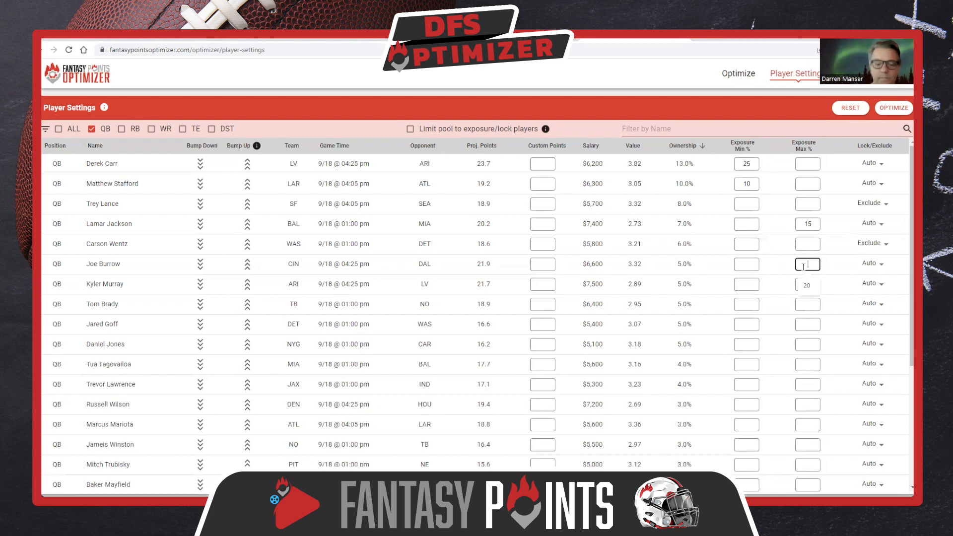
{"action": "type", "text": "20"}
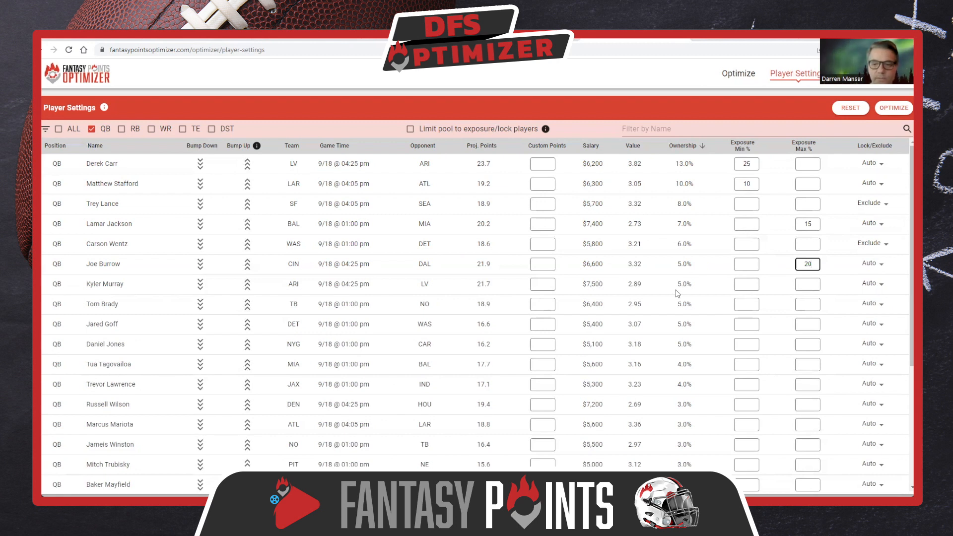
{"action": "left_click", "coordinate": [753, 285]}
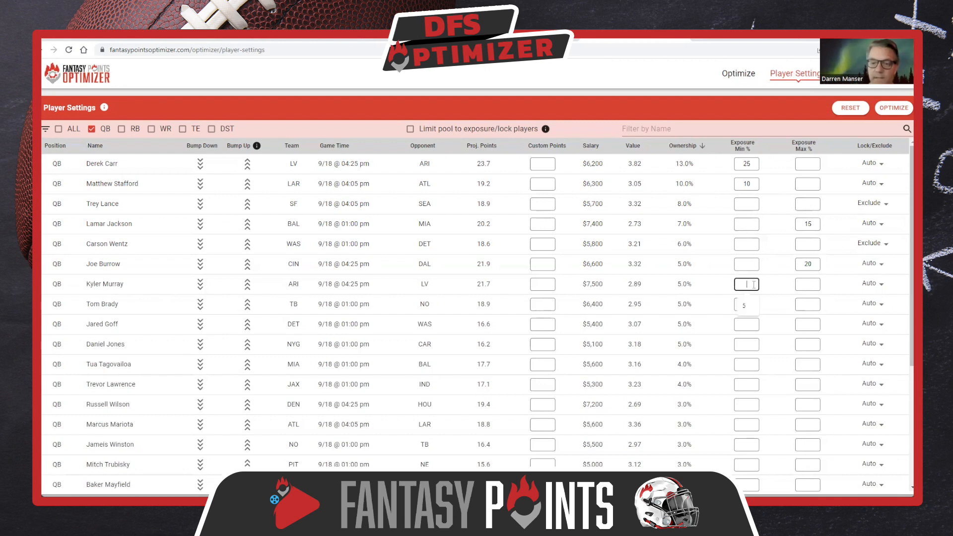
{"action": "type", "text": "20"}
Exclude Tom Brady, Jared Goff and Daniel Jones from the player pool
{"action": "left_click", "coordinate": [876, 304]}
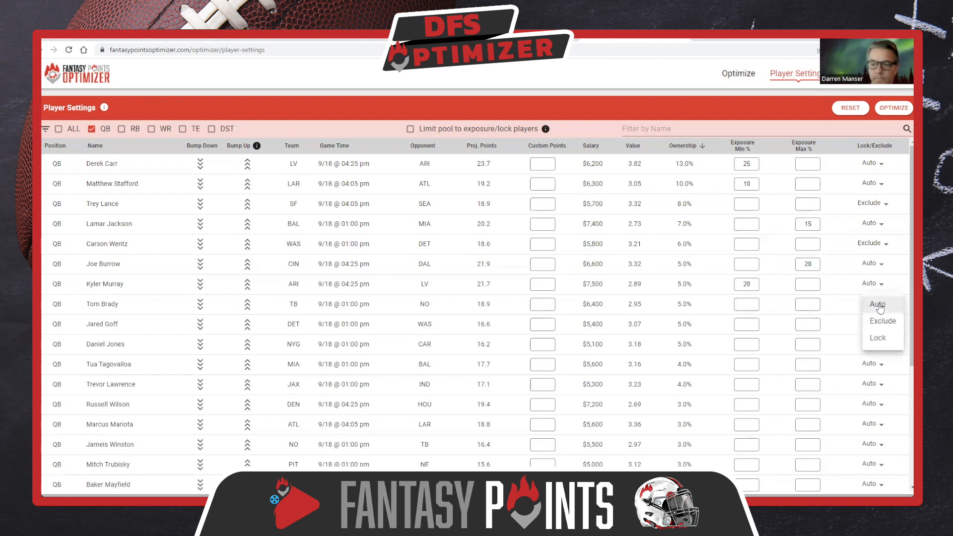
{"action": "left_click", "coordinate": [883, 321]}
{"action": "left_click", "coordinate": [876, 323]}
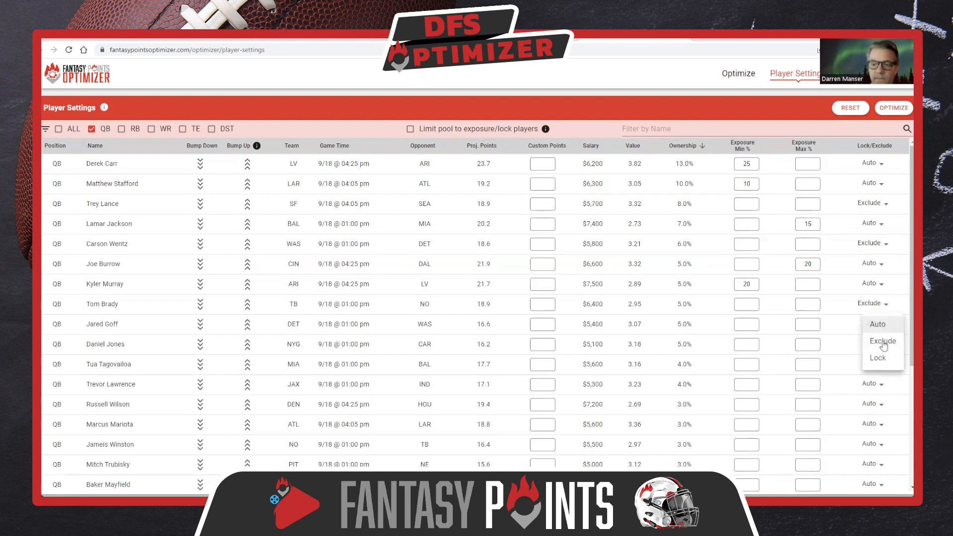
{"action": "left_click", "coordinate": [883, 343]}
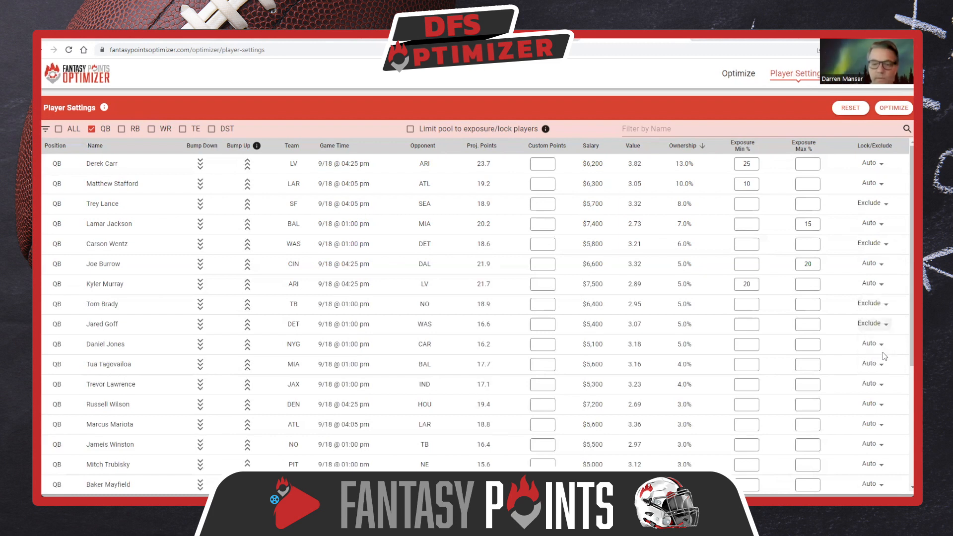
{"action": "left_click", "coordinate": [884, 354]}
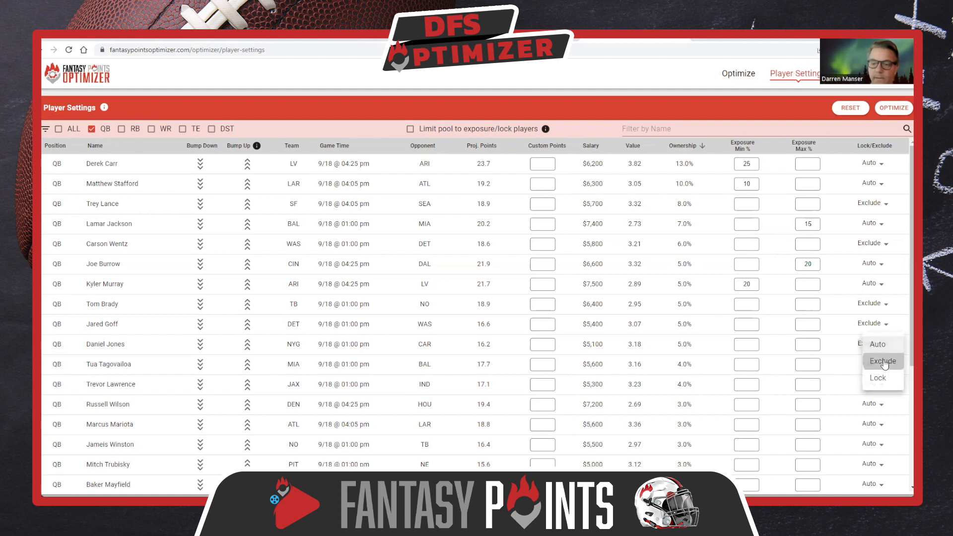
{"action": "left_click", "coordinate": [883, 364]}
{"action": "left_click", "coordinate": [884, 365]}
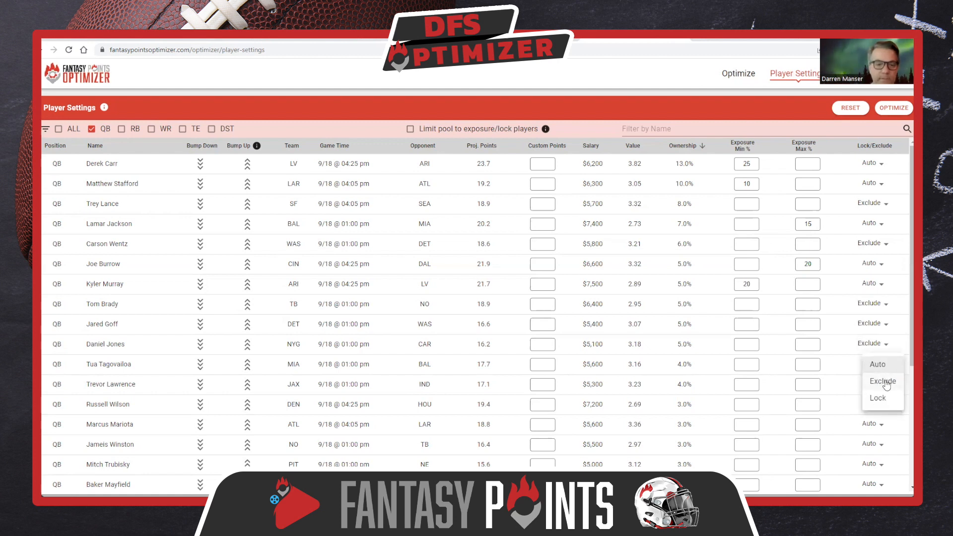
{"action": "left_click", "coordinate": [886, 383]}
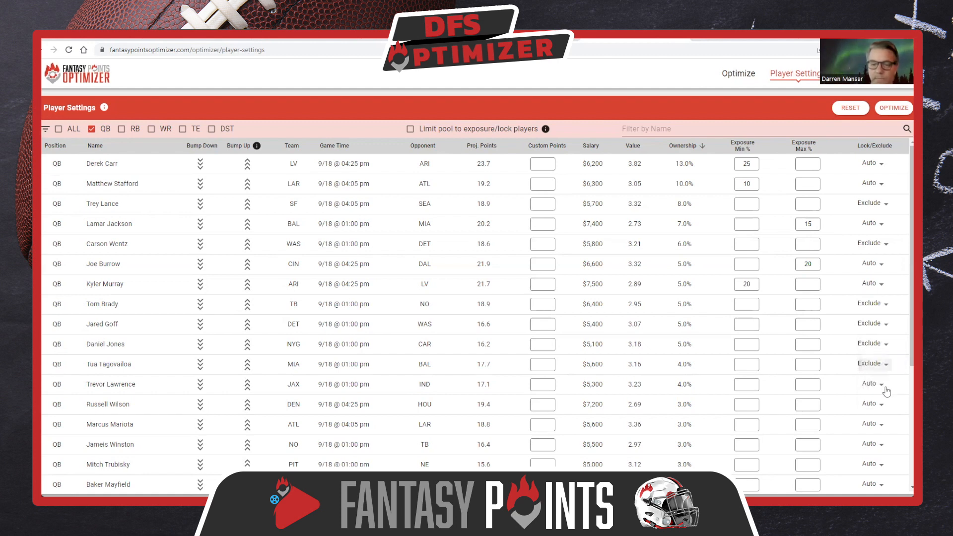
{"action": "left_click", "coordinate": [883, 366]}
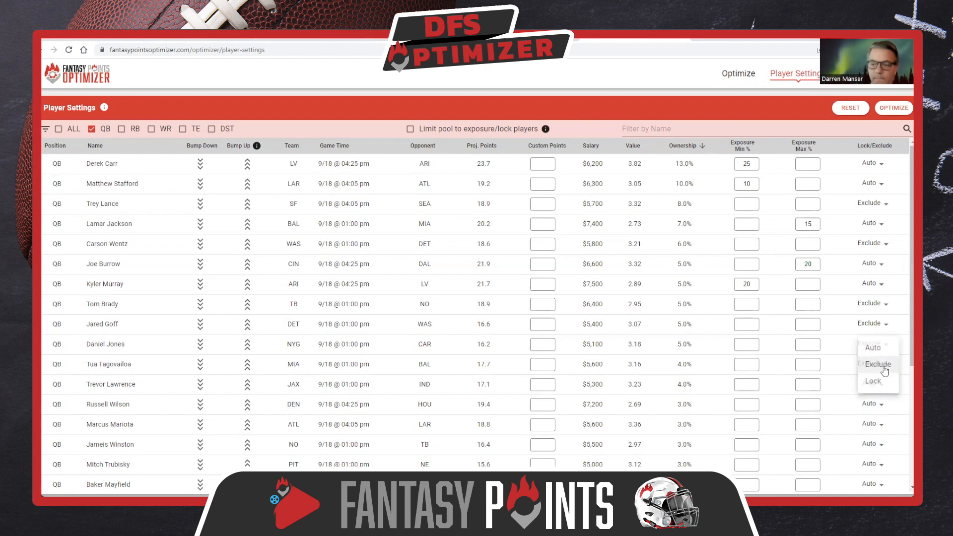
{"action": "left_click", "coordinate": [876, 349]}
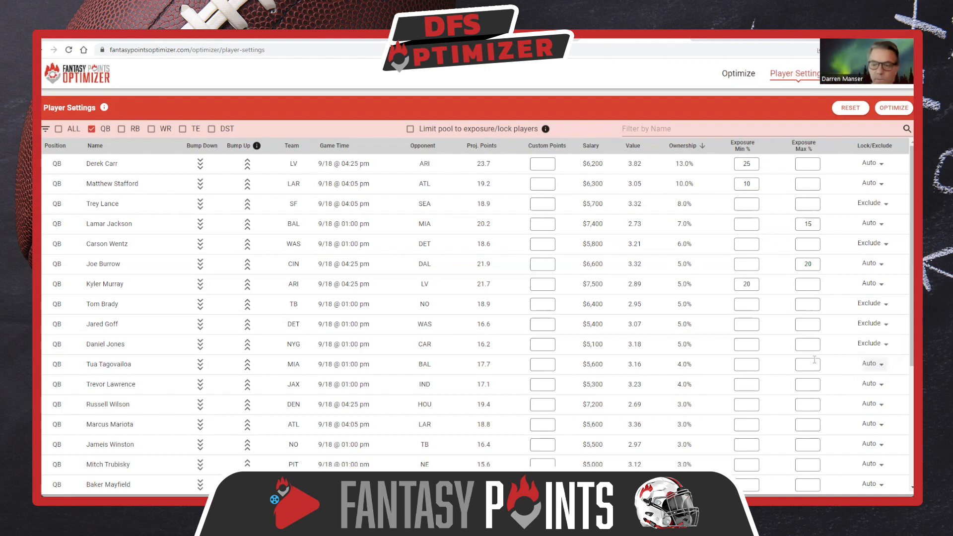
Set Tua Tagovailoa's minimum exposure to 10% and maximum exposure to 20%
{"action": "left_click", "coordinate": [746, 365]}
{"action": "type", "text": "10"}
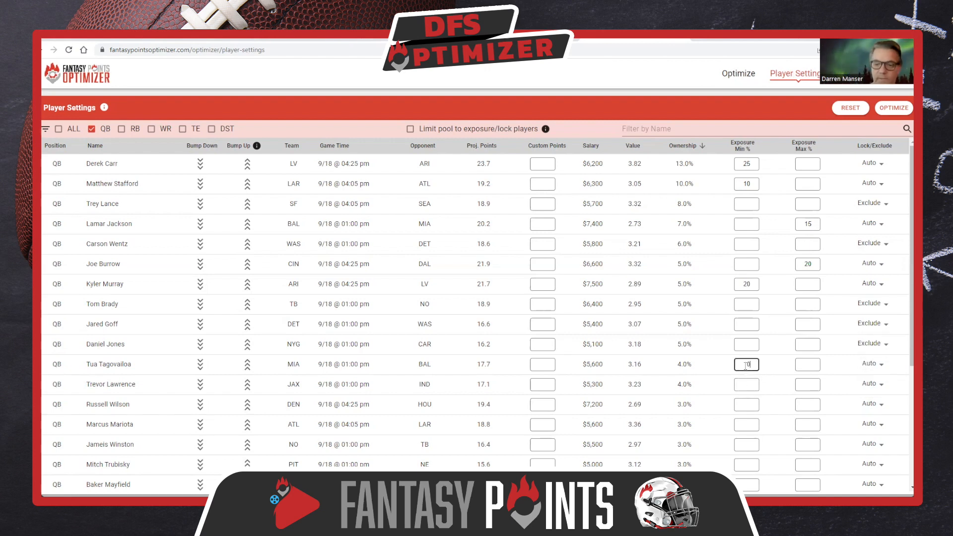
{"action": "left_click", "coordinate": [803, 366]}
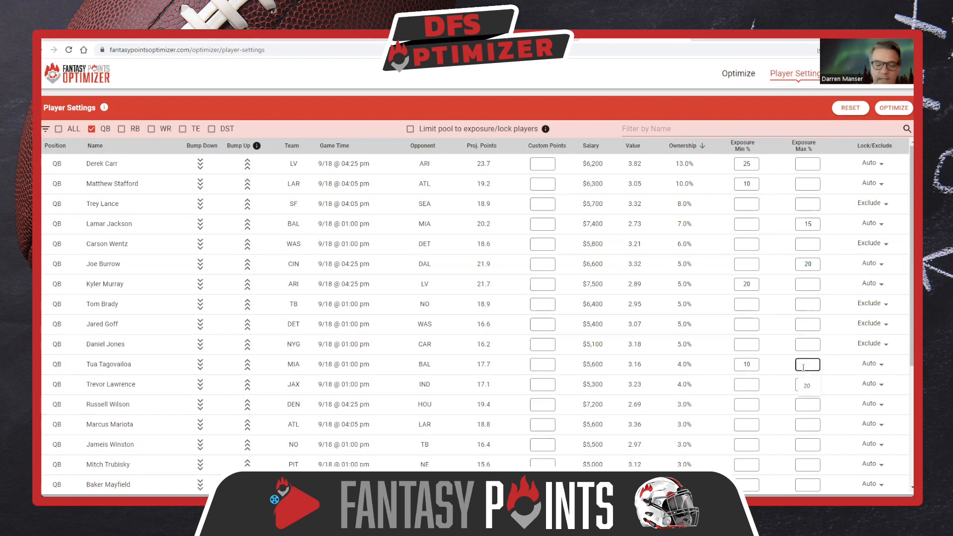
{"action": "type", "text": "20"}
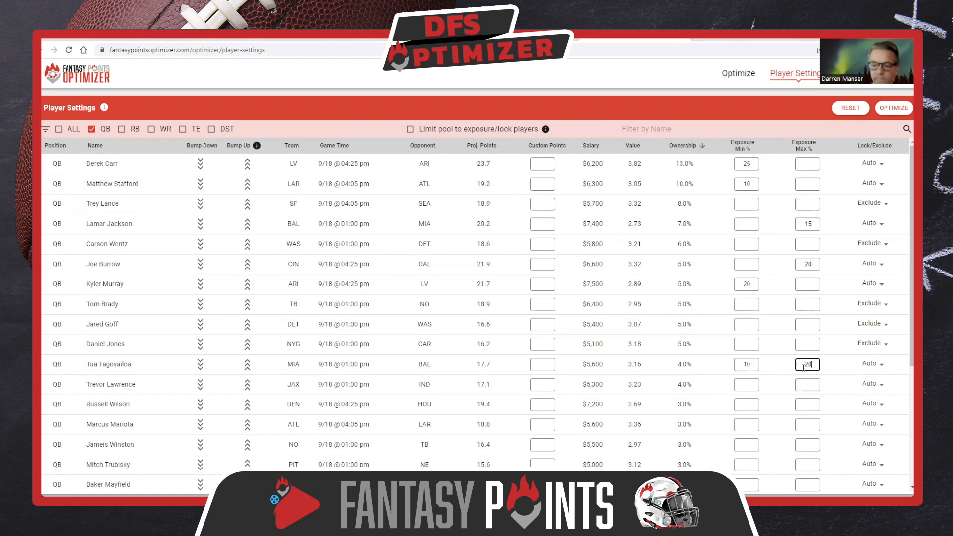
Exclude Trevor Lawrence and Russell Wilson, and set Marcus Mariota's maximum exposure to 10%
{"action": "left_click", "coordinate": [879, 385]}
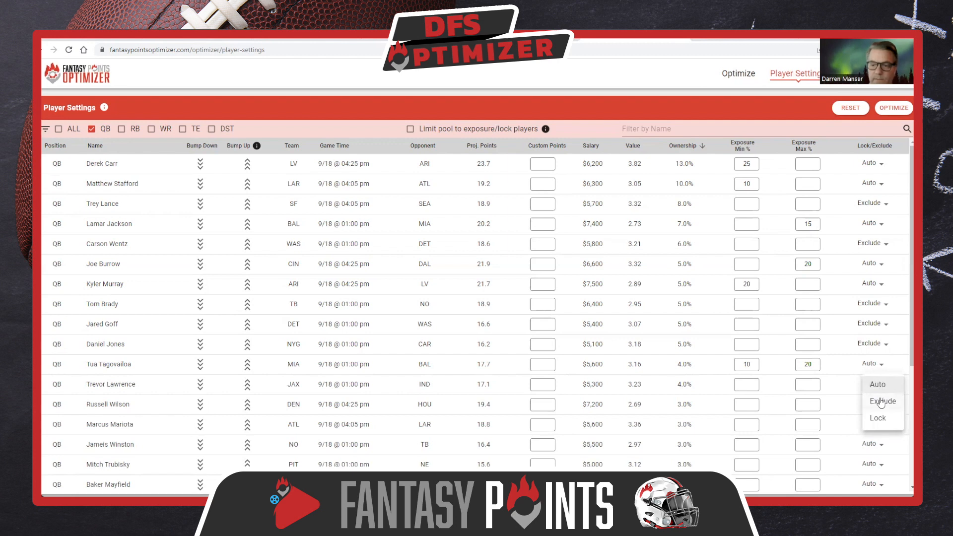
{"action": "left_click", "coordinate": [882, 402]}
{"action": "left_click", "coordinate": [881, 408]}
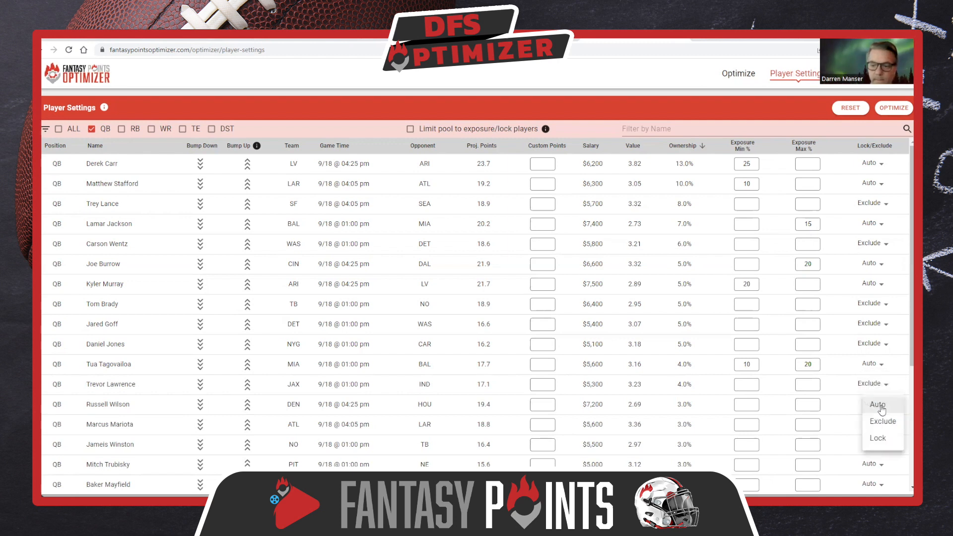
{"action": "left_click", "coordinate": [875, 421]}
{"action": "left_click", "coordinate": [803, 425]}
{"action": "type", "text": "10"}
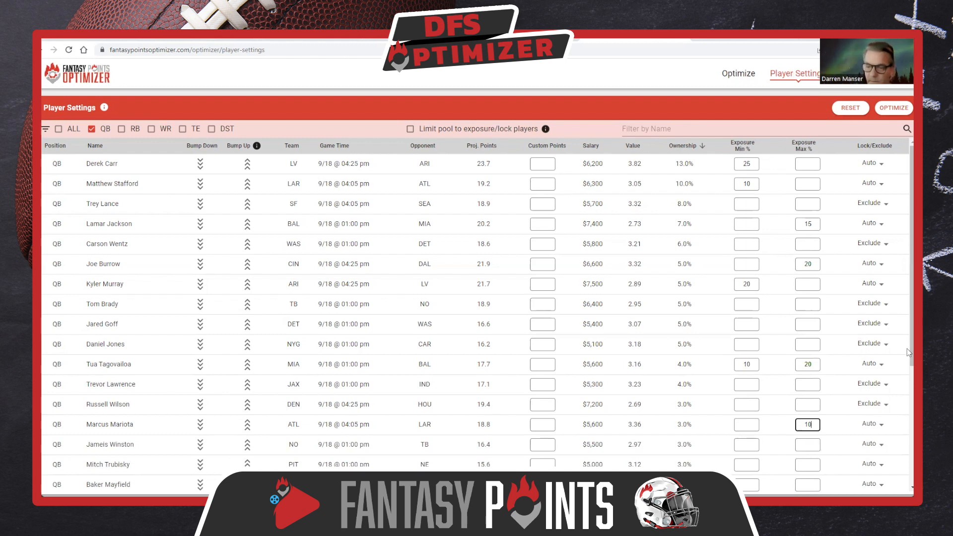
Exclude Jameis Winston from the quarterback pool
{"action": "scroll", "coordinate": [898, 372], "scroll_direction": "down", "scroll_amount": 1}
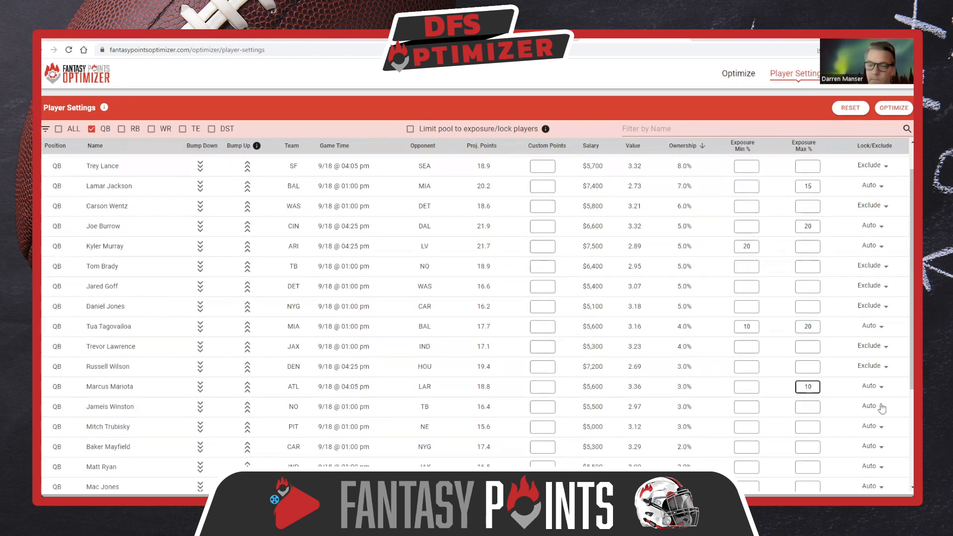
{"action": "left_click", "coordinate": [881, 406]}
{"action": "left_click", "coordinate": [881, 424]}
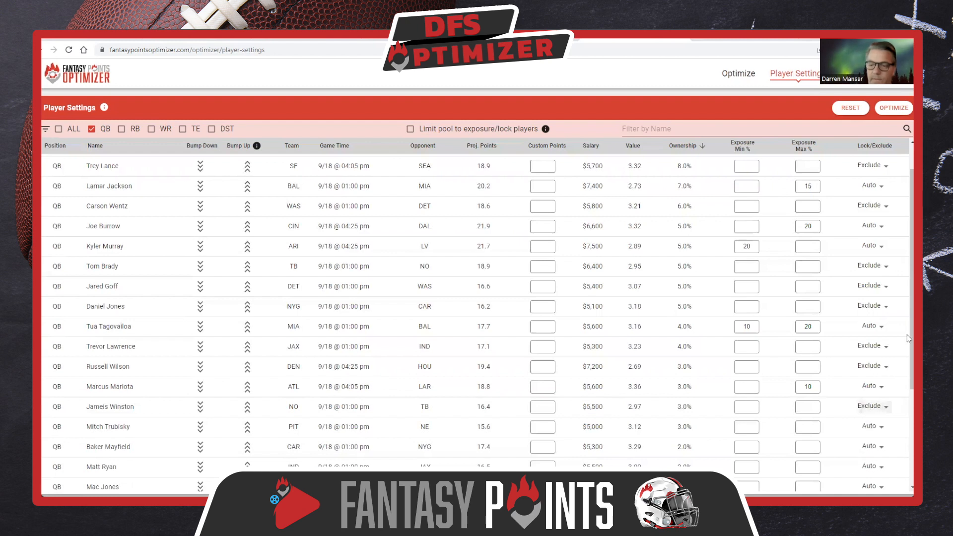
{"action": "scroll", "coordinate": [911, 192], "scroll_direction": "up", "scroll_amount": 1}
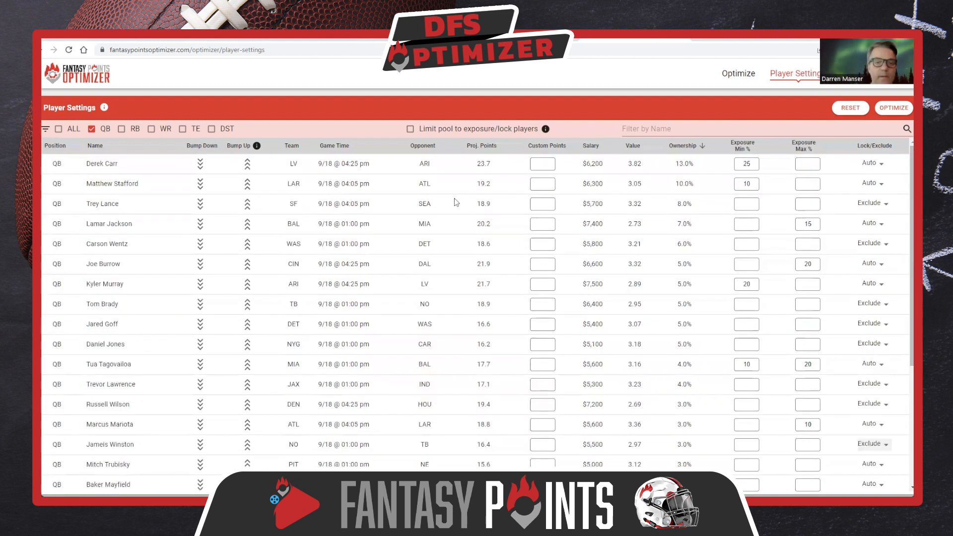
Show only running backs in the player list and bump up Nick Chubb and Joe Mixon
{"action": "left_click", "coordinate": [121, 130]}
{"action": "left_click", "coordinate": [92, 129]}
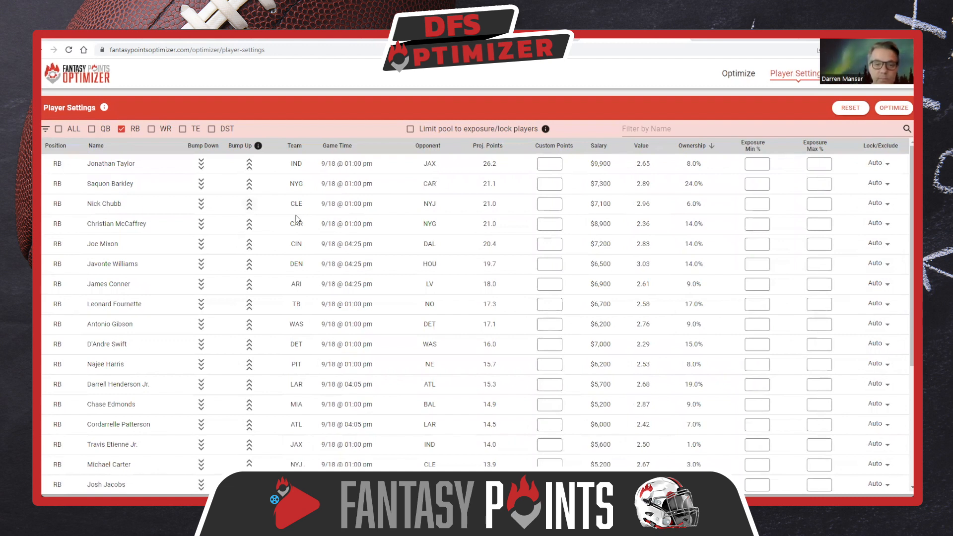
{"action": "left_click", "coordinate": [249, 205]}
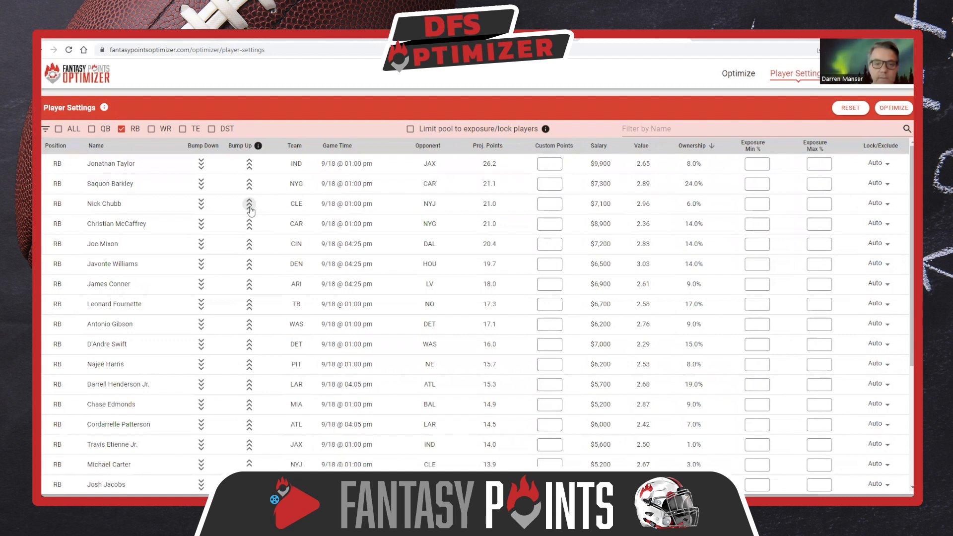
{"action": "left_click", "coordinate": [250, 204]}
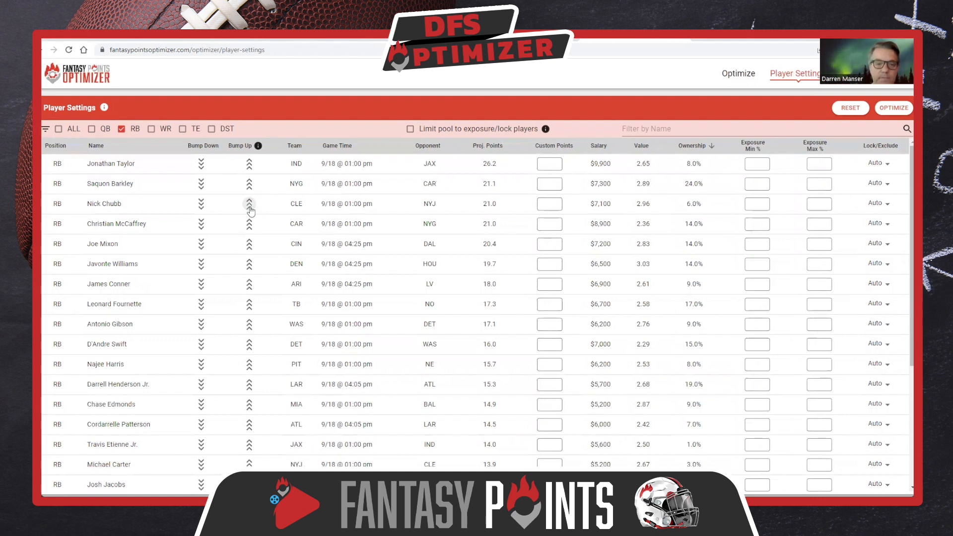
{"action": "left_click", "coordinate": [249, 247]}
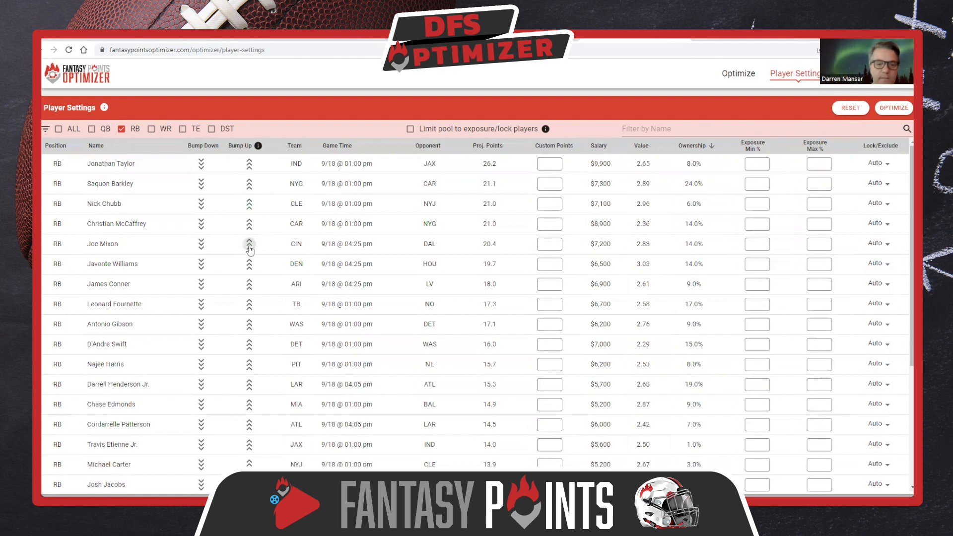
Bump up running backs Javonte Williams, D'Andre Swift and Antonio Gibson
{"action": "left_click", "coordinate": [249, 268]}
{"action": "left_click", "coordinate": [249, 269]}
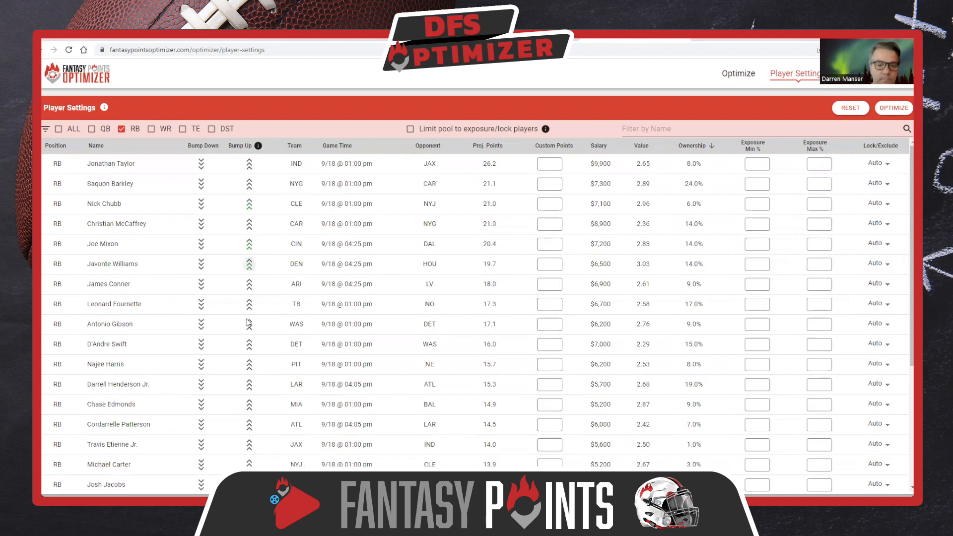
{"action": "left_click", "coordinate": [249, 345]}
{"action": "left_click", "coordinate": [249, 325]}
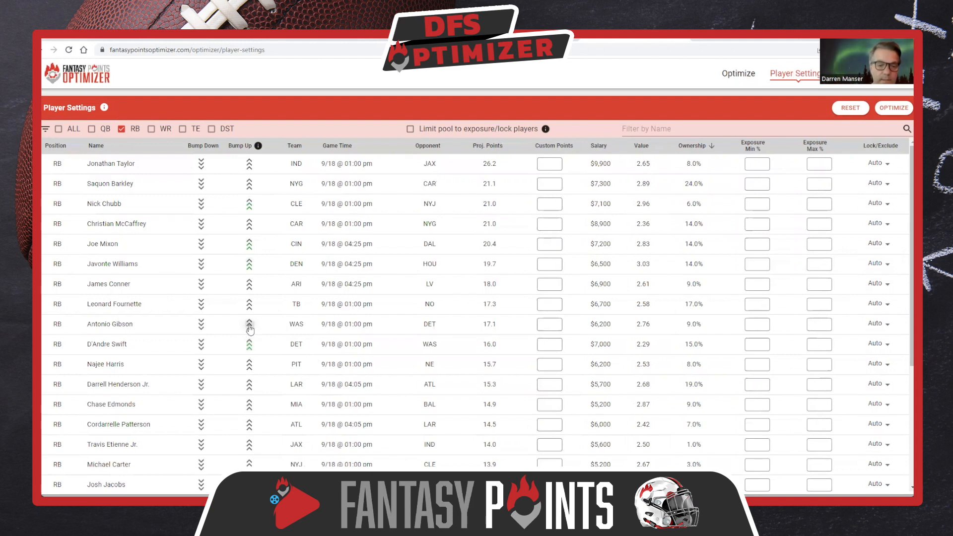
Show only wide receivers in the player list and bump up Davante Adams
{"action": "left_click", "coordinate": [151, 129]}
{"action": "left_click", "coordinate": [121, 129]}
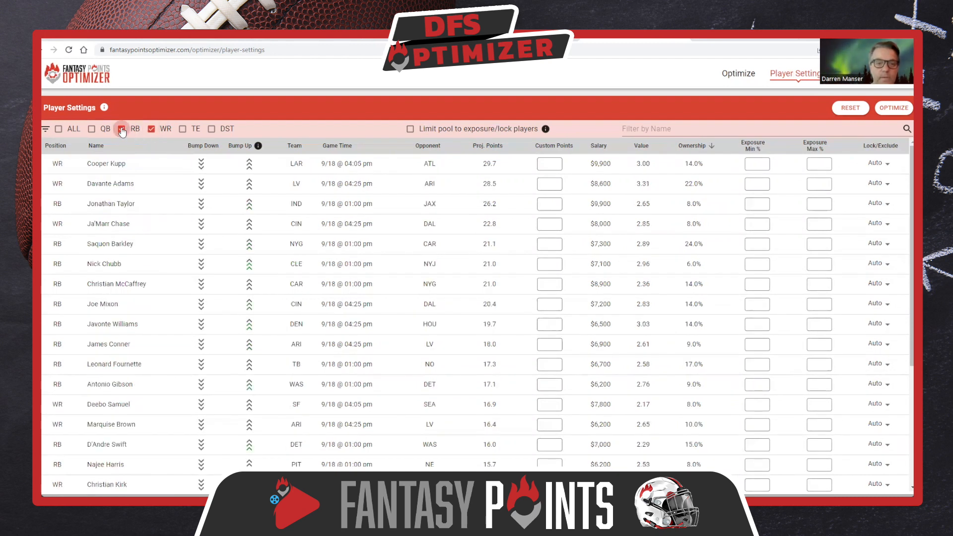
{"action": "left_click", "coordinate": [249, 184]}
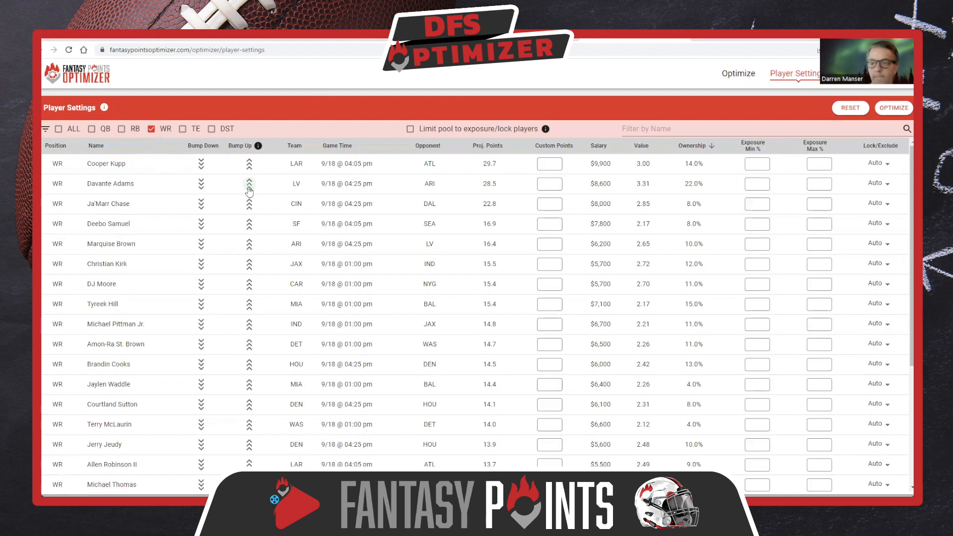
Show only tight ends, bump up Dalton Schultz and Zach Ertz, and clear the position filter
{"action": "left_click", "coordinate": [183, 131]}
{"action": "left_click", "coordinate": [153, 130]}
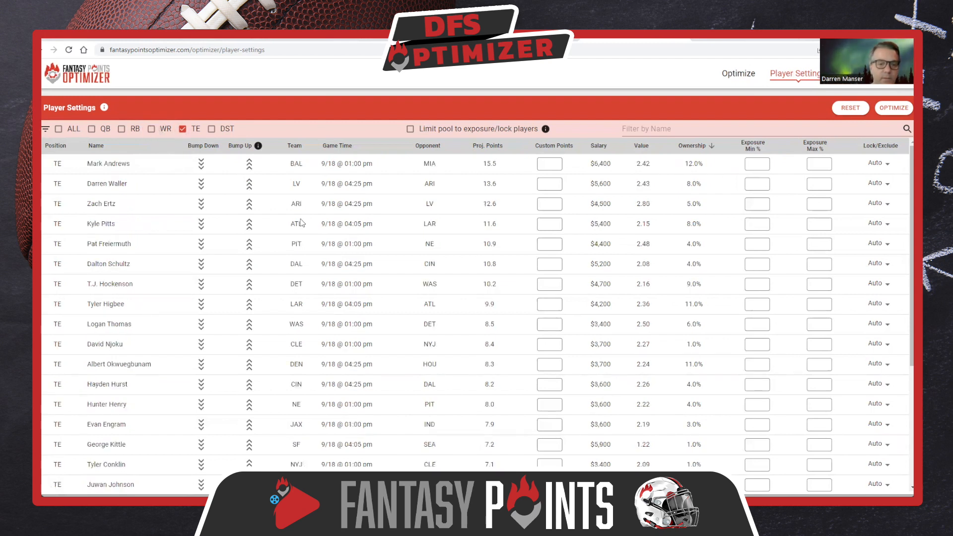
{"action": "left_click", "coordinate": [249, 266]}
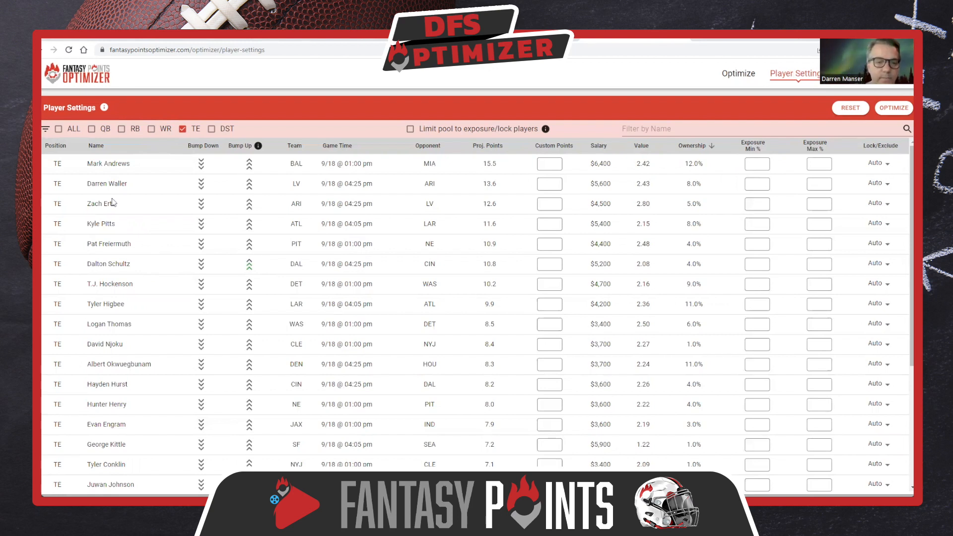
{"action": "left_click", "coordinate": [249, 204]}
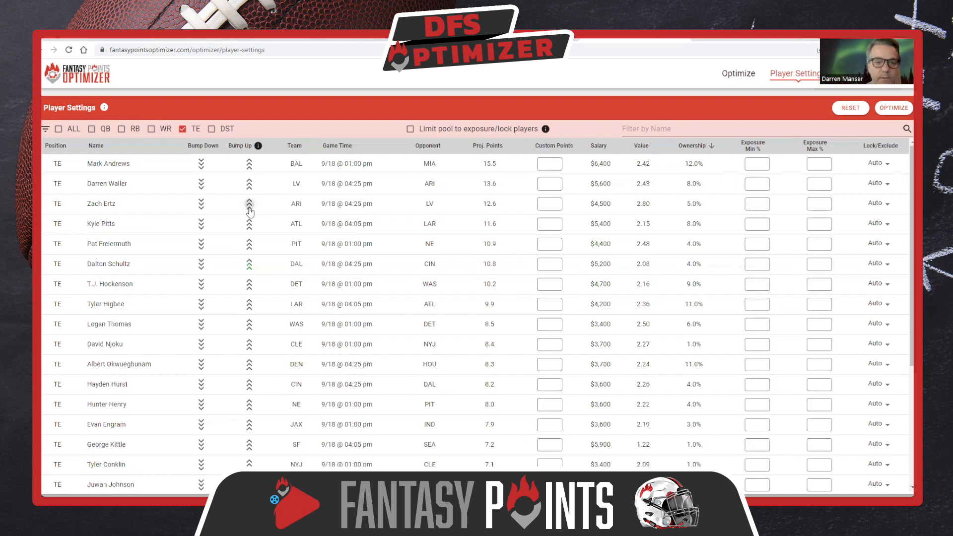
{"action": "left_click", "coordinate": [183, 129]}
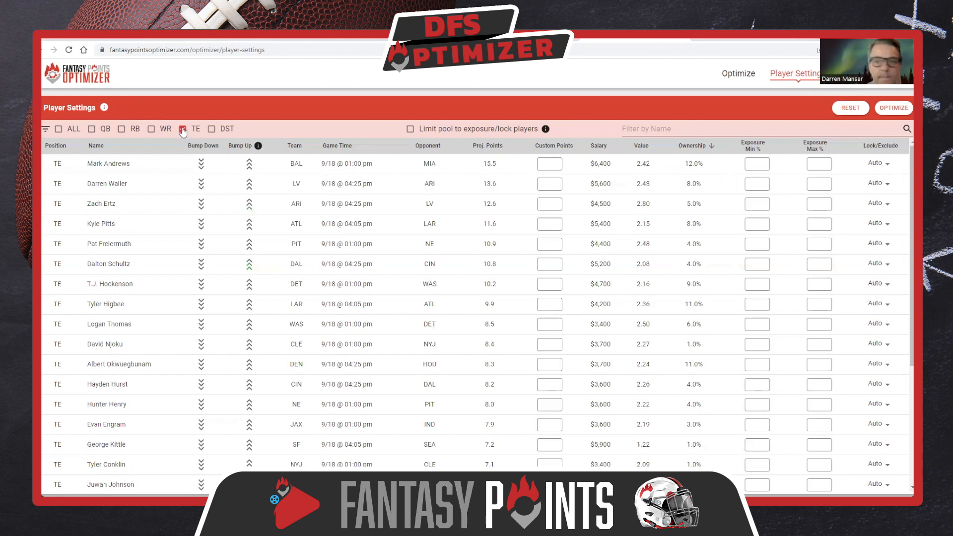
Return to the game setup, enable Custom Stacks and open Stack 1 for editing
{"action": "left_click", "coordinate": [733, 76]}
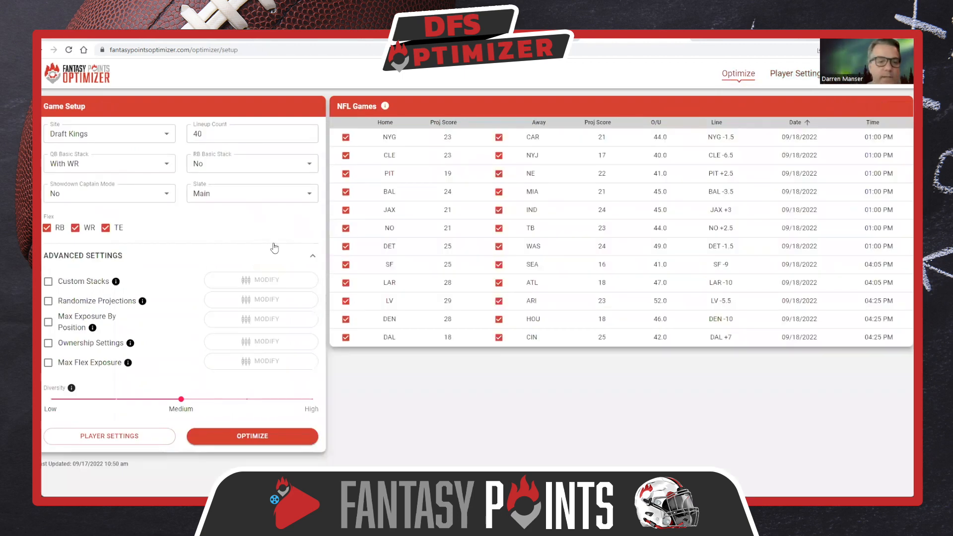
{"action": "left_click", "coordinate": [48, 282]}
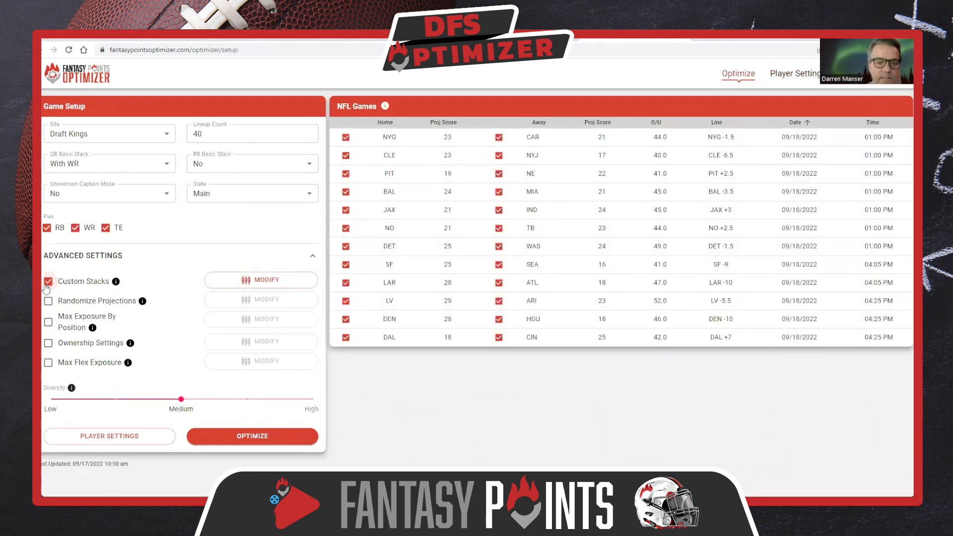
{"action": "left_click", "coordinate": [241, 282]}
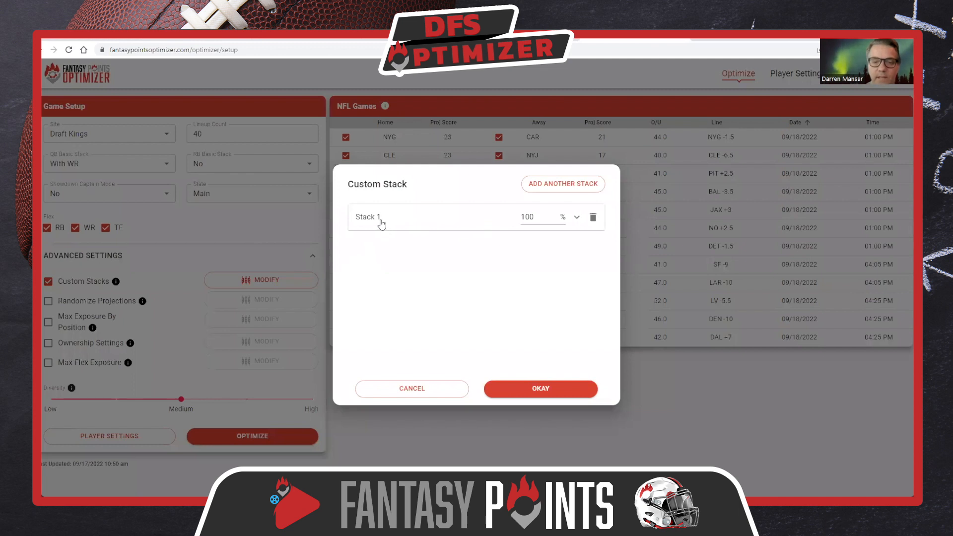
{"action": "left_click", "coordinate": [381, 222]}
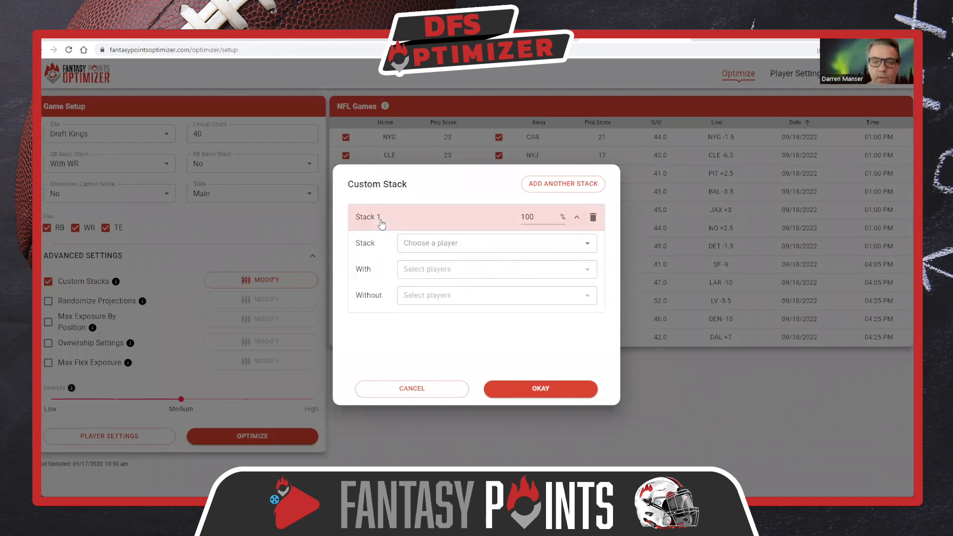
Choose Derek Carr as the Stack 1 player and set the stack's share to 25%
{"action": "left_click", "coordinate": [437, 241]}
{"action": "type", "text": "carr"}
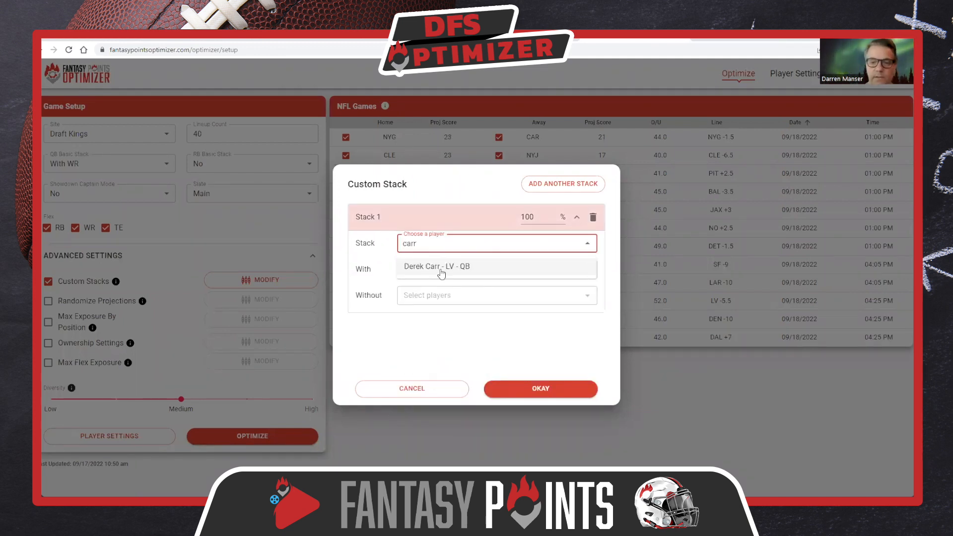
{"action": "left_click", "coordinate": [441, 269]}
{"action": "left_click", "coordinate": [534, 216]}
{"action": "double_click", "coordinate": [534, 216]}
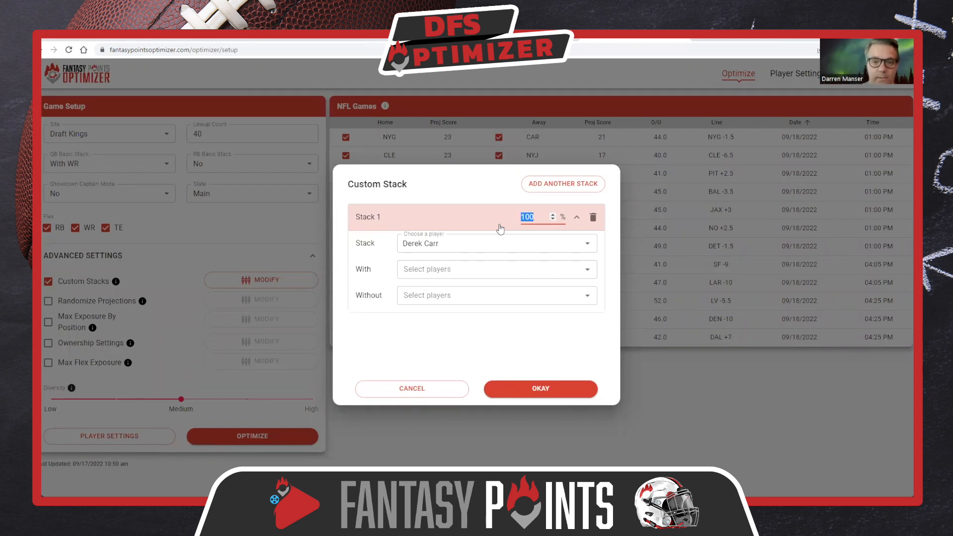
{"action": "type", "text": "20"}
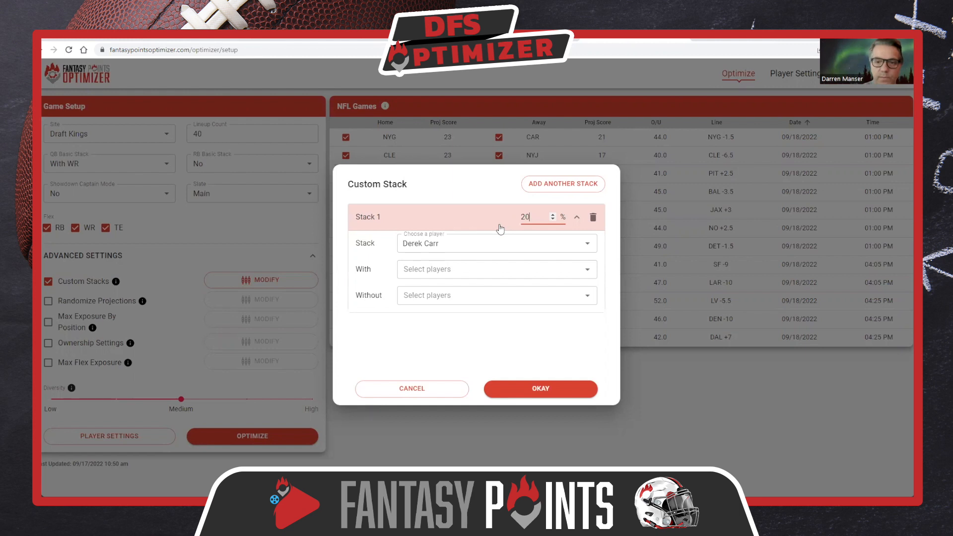
{"action": "double_click", "coordinate": [526, 217]}
{"action": "type", "text": "25"}
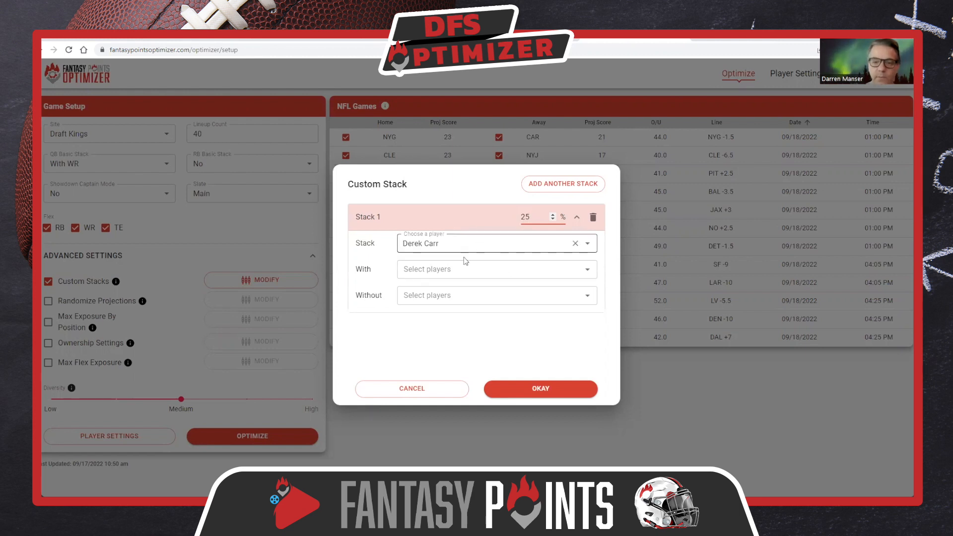
Pair Derek Carr in Stack 1 with Davante Adams and Marquise Brown
{"action": "left_click", "coordinate": [444, 276]}
{"action": "type", "text": "carr"}
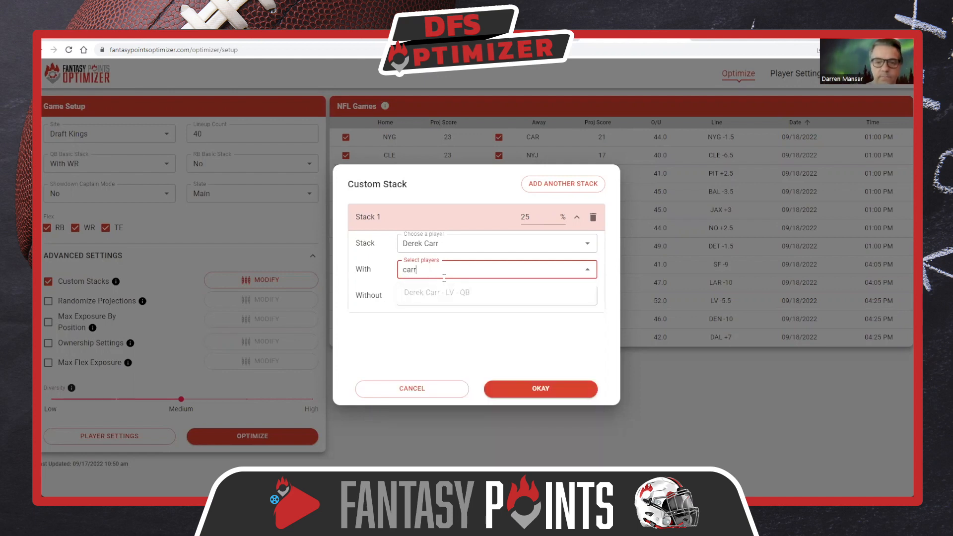
{"action": "key", "text": "BackSpace"}
{"action": "key", "text": "BackSpace"}
{"action": "key", "text": "BackSpace"}
{"action": "key", "text": "BackSpace"}
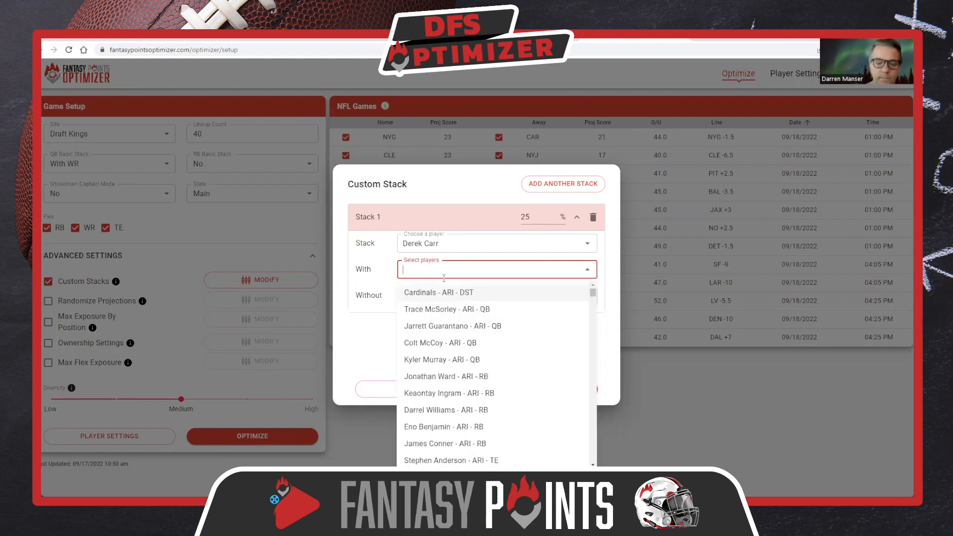
{"action": "type", "text": "adam"}
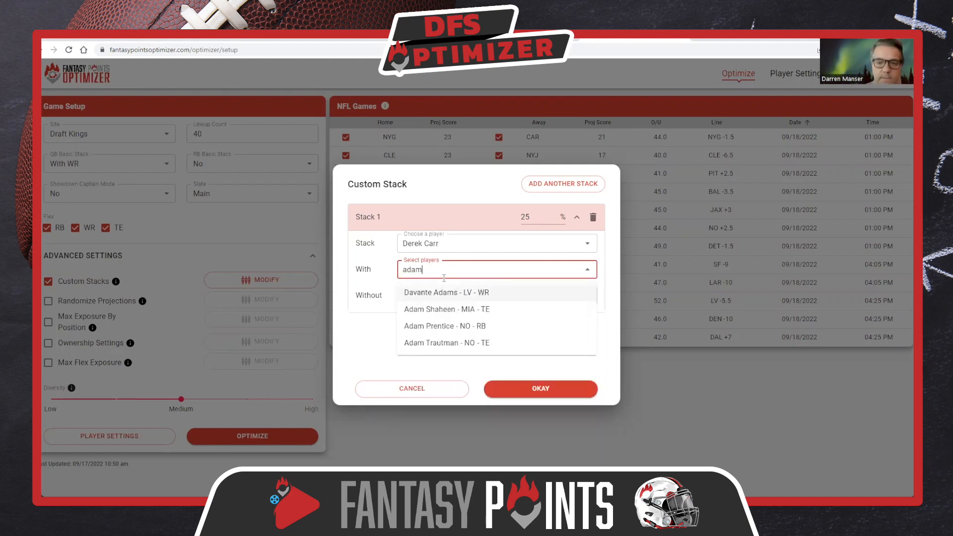
{"action": "left_click", "coordinate": [444, 296]}
{"action": "type", "text": "marq"}
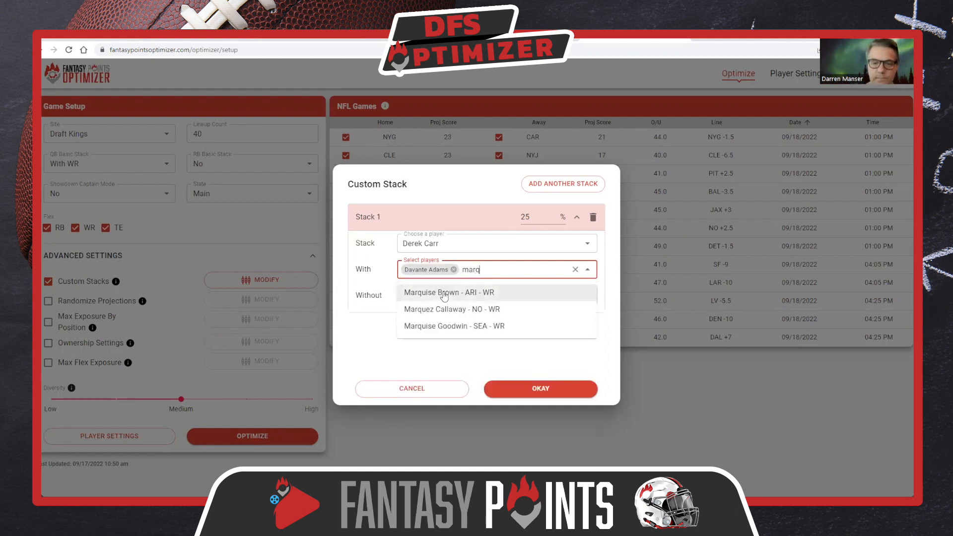
{"action": "left_click", "coordinate": [444, 296]}
Exclude Josh Jacobs from Derek Carr's stack as a "Without" player
{"action": "left_click", "coordinate": [444, 292]}
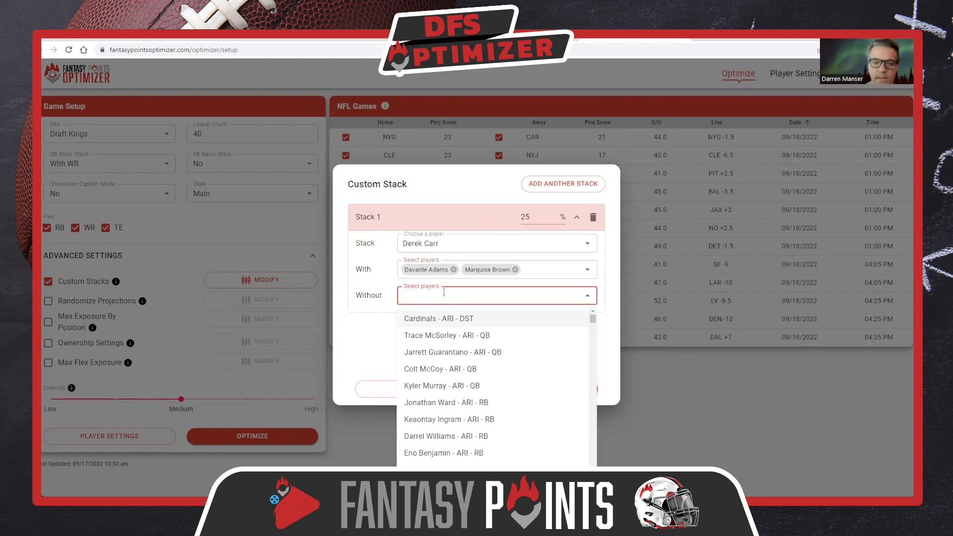
{"action": "type", "text": "jacob"}
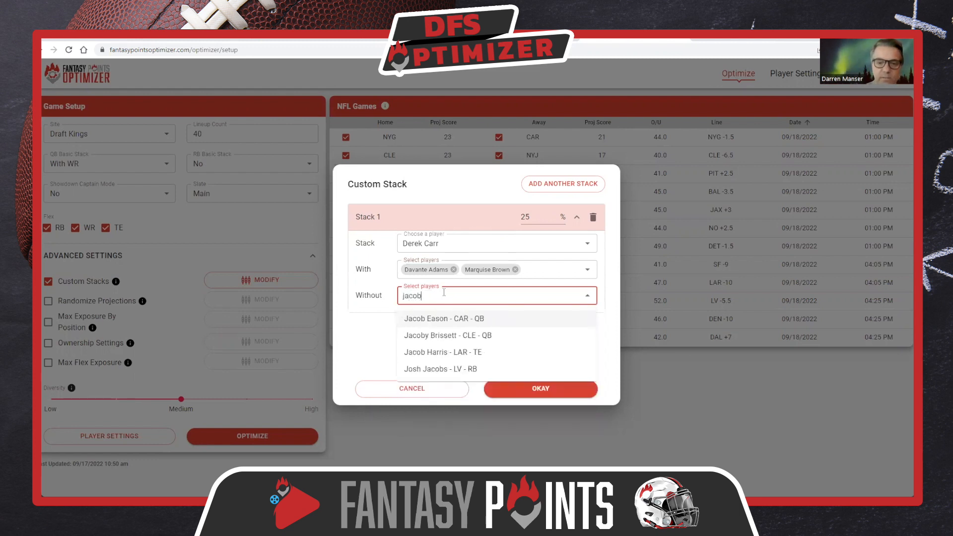
{"action": "left_click", "coordinate": [465, 371]}
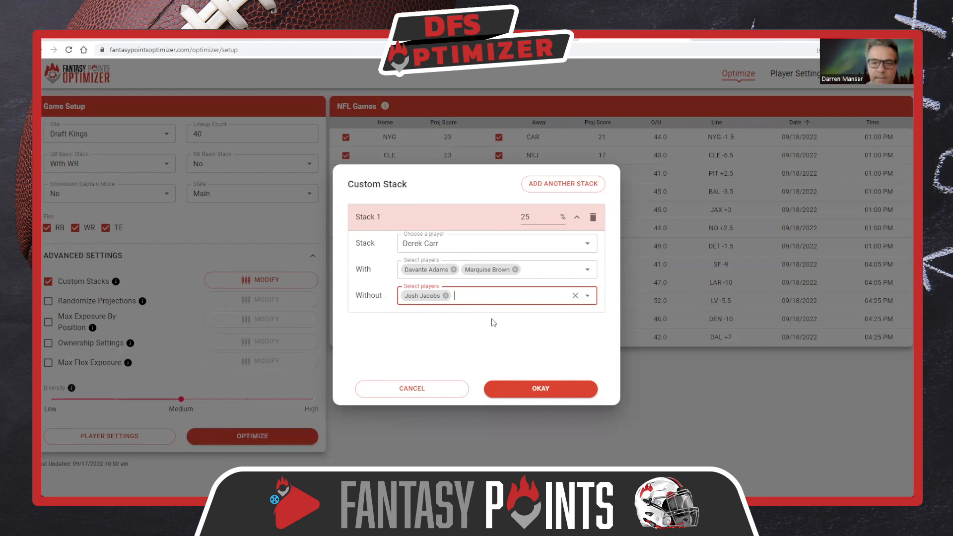
Add a second custom stack at 20% with Kyler Murray as its main player
{"action": "left_click", "coordinate": [544, 187]}
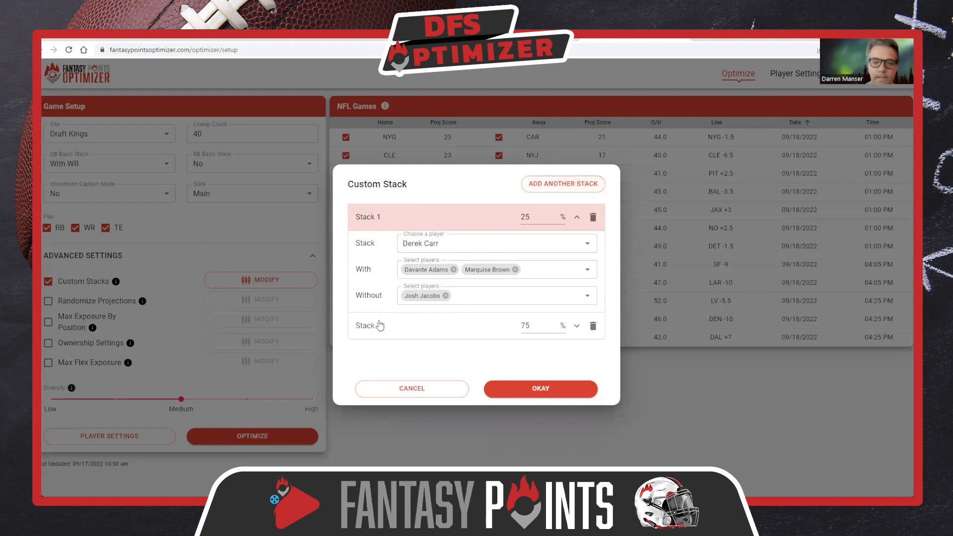
{"action": "left_click", "coordinate": [380, 327]}
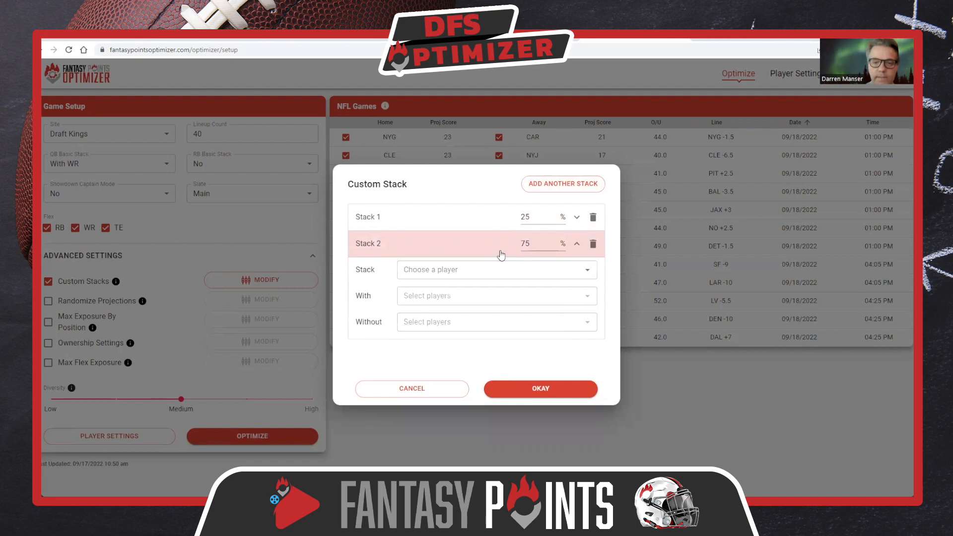
{"action": "left_click", "coordinate": [521, 244]}
{"action": "double_click", "coordinate": [523, 243]}
{"action": "type", "text": "2"}
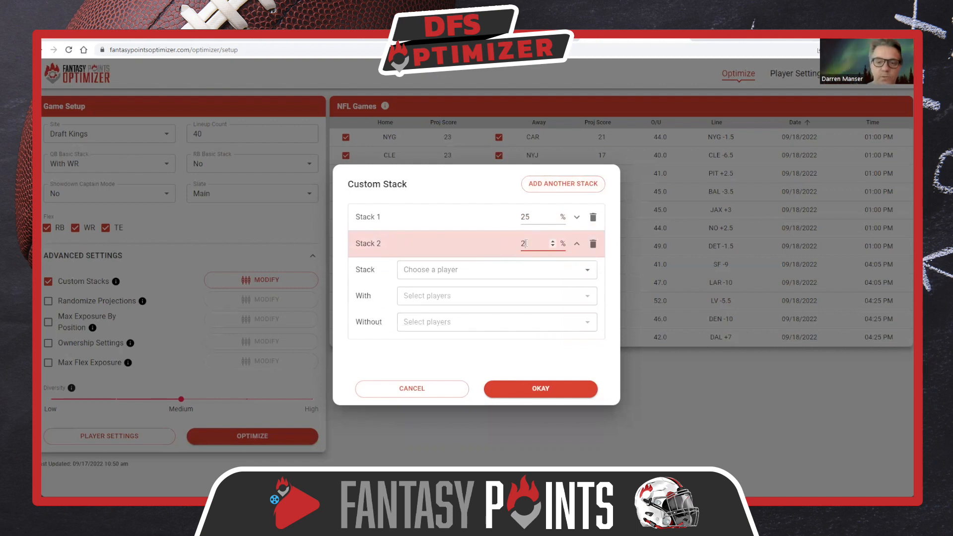
{"action": "type", "text": "0"}
{"action": "left_click", "coordinate": [524, 270]}
{"action": "type", "text": "murr"}
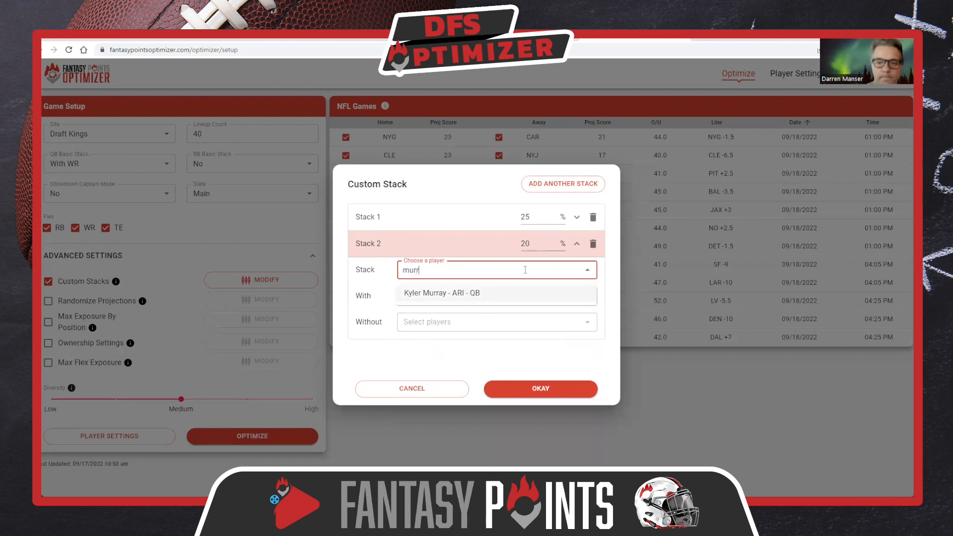
{"action": "left_click", "coordinate": [516, 293]}
Pair Kyler Murray in Stack 2 with Marquise Brown and Davante Adams
{"action": "left_click", "coordinate": [488, 293]}
{"action": "type", "text": "mar"}
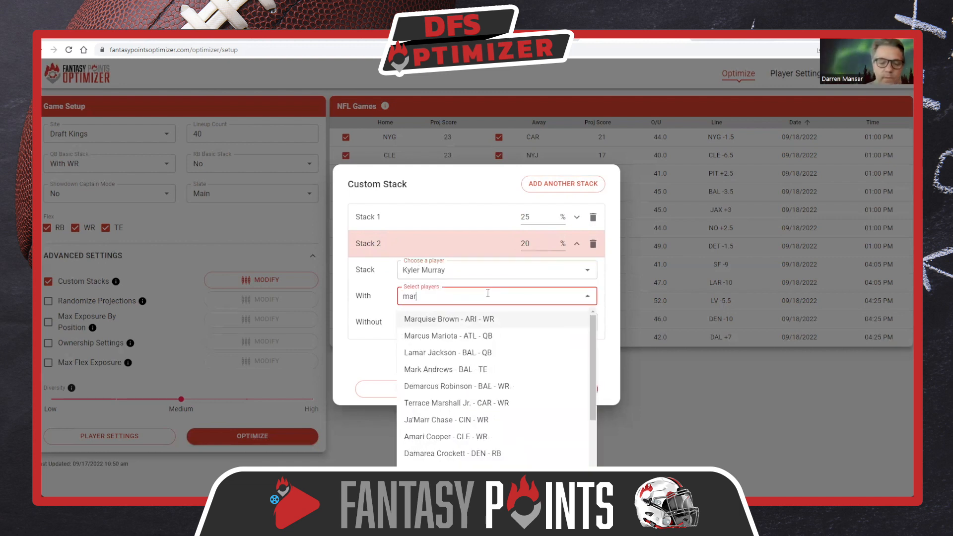
{"action": "left_click", "coordinate": [474, 320]}
{"action": "type", "text": "adam"}
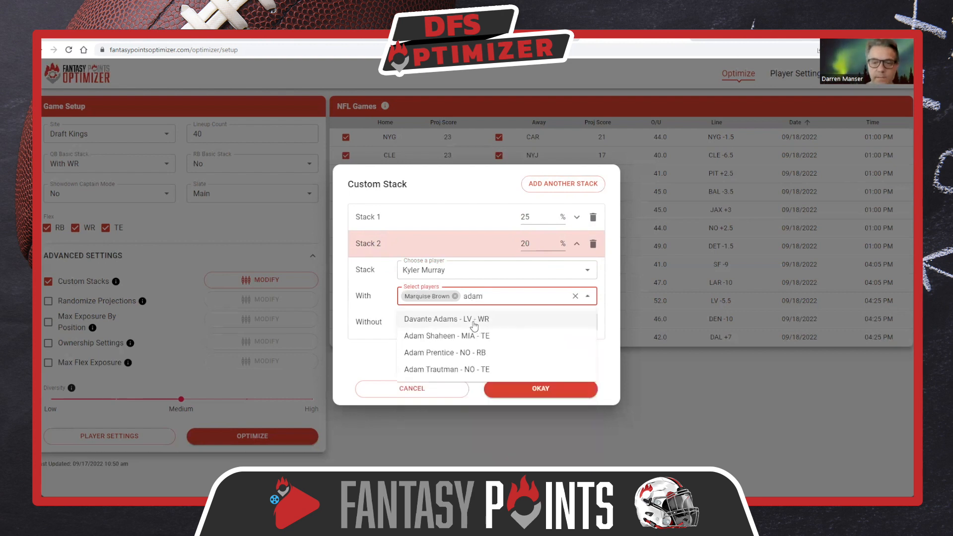
{"action": "left_click", "coordinate": [474, 320]}
Exclude James Conner from Kyler Murray's stack as a "Without" player
{"action": "left_click", "coordinate": [474, 322]}
{"action": "type", "text": "conn"}
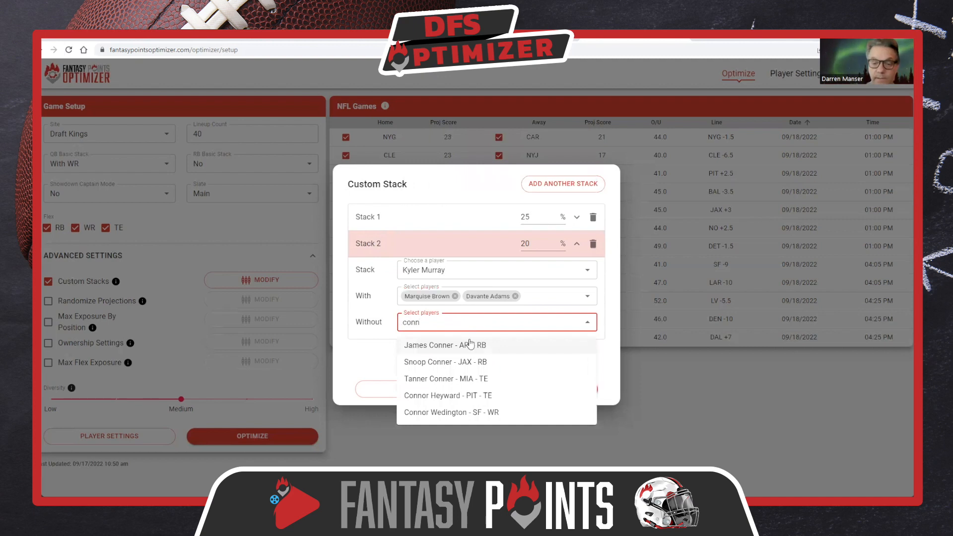
{"action": "left_click", "coordinate": [471, 346]}
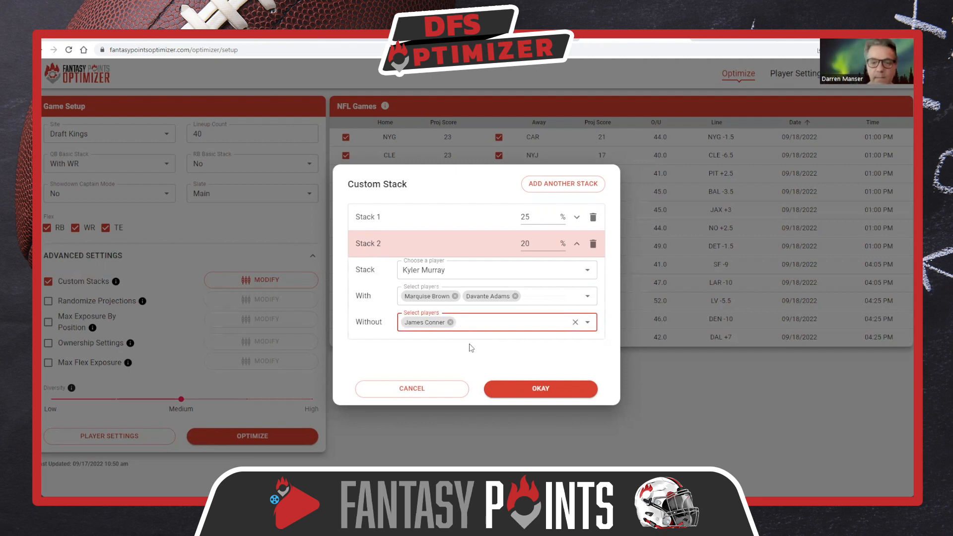
Add a third custom stack at 15% with Antonio Gibson as its main player
{"action": "left_click", "coordinate": [541, 188]}
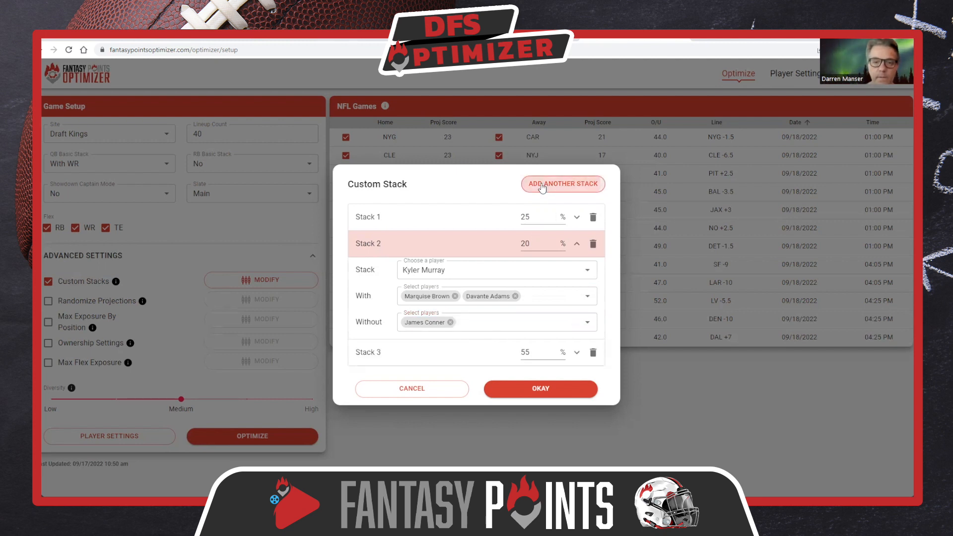
{"action": "left_click", "coordinate": [359, 352]}
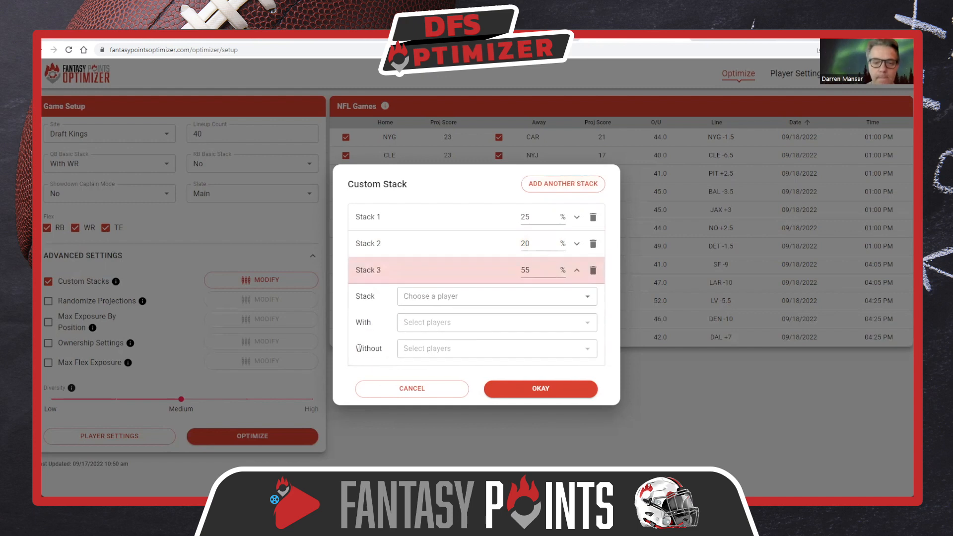
{"action": "left_click", "coordinate": [463, 297]}
{"action": "left_click", "coordinate": [521, 270]}
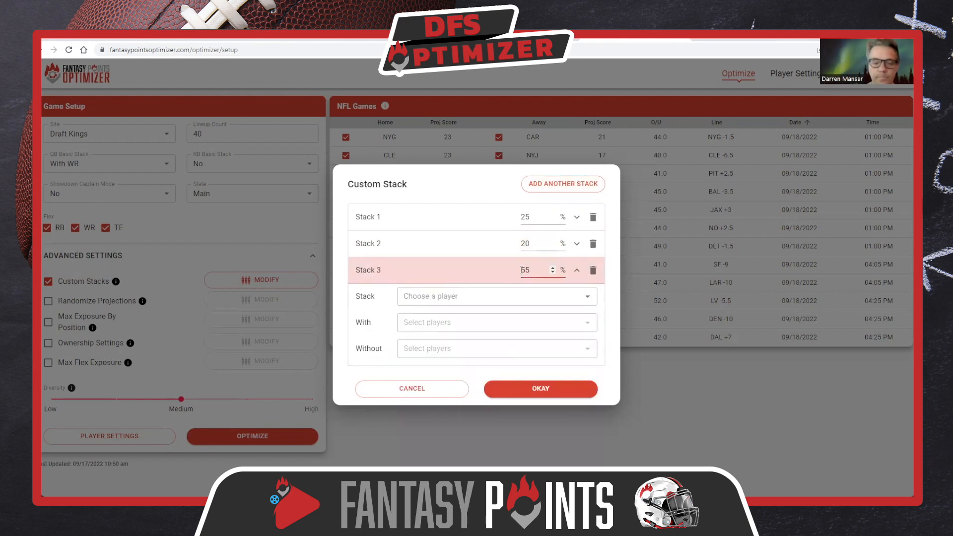
{"action": "double_click", "coordinate": [521, 270]}
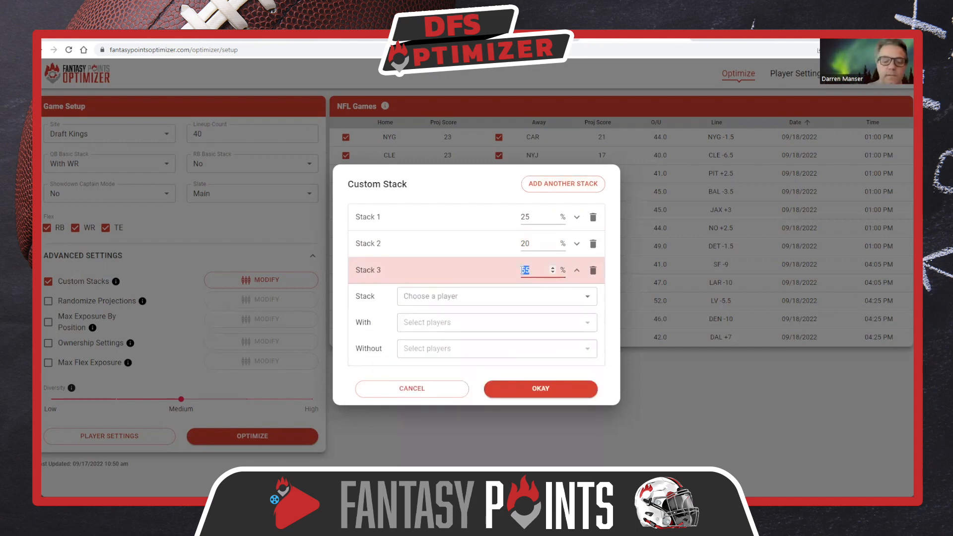
{"action": "type", "text": "15"}
{"action": "left_click", "coordinate": [479, 296]}
{"action": "type", "text": "gib"}
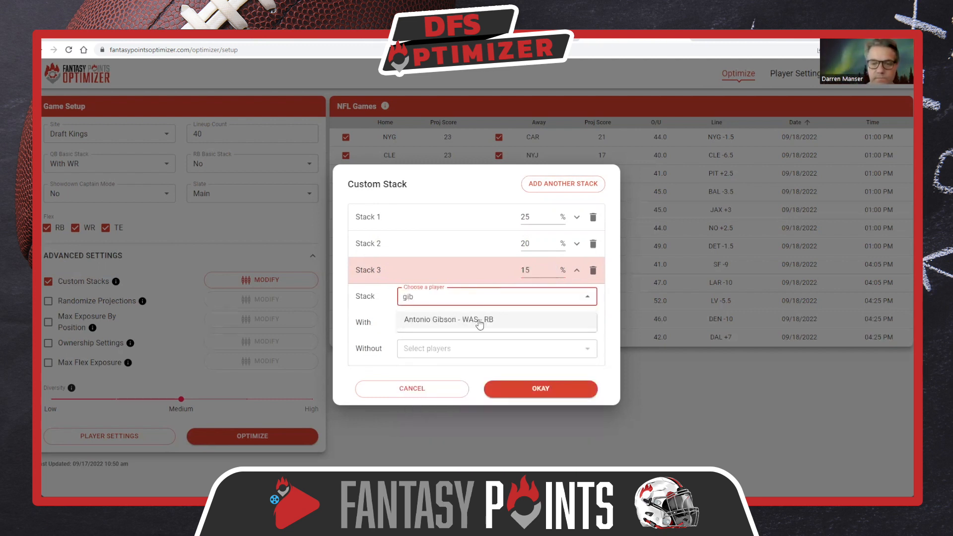
{"action": "left_click", "coordinate": [480, 319]}
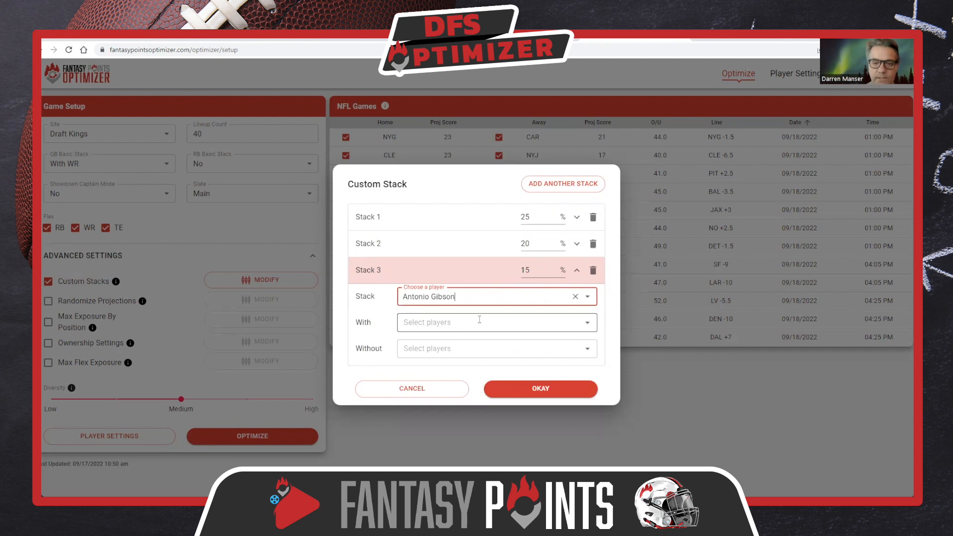
Pair Antonio Gibson in Stack 3 with Amon-Ra St. Brown and T.J. Hockenson
{"action": "left_click", "coordinate": [479, 320]}
{"action": "type", "text": "stb"}
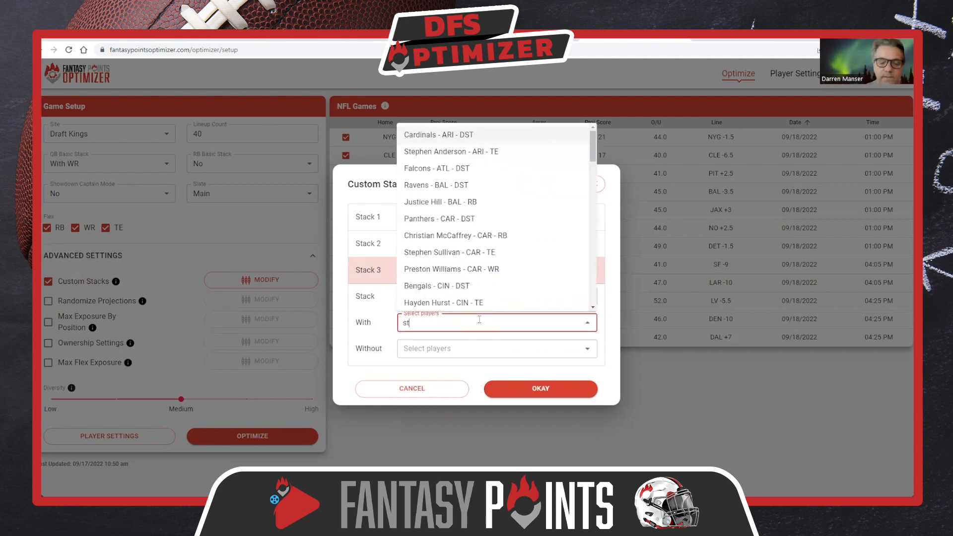
{"action": "key", "text": "BackSpace"}
{"action": "key", "text": "BackSpace"}
{"action": "key", "text": "BackSpace"}
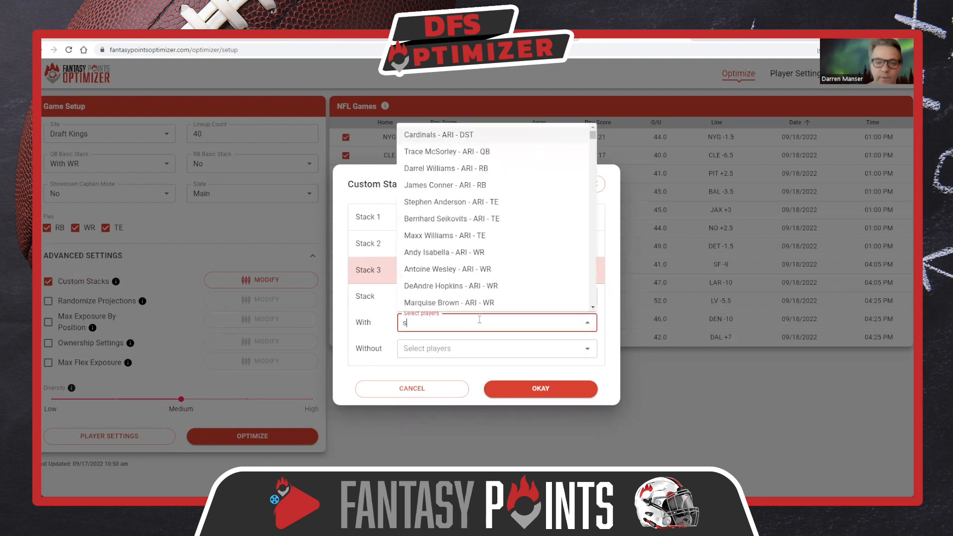
{"action": "type", "text": "brown"}
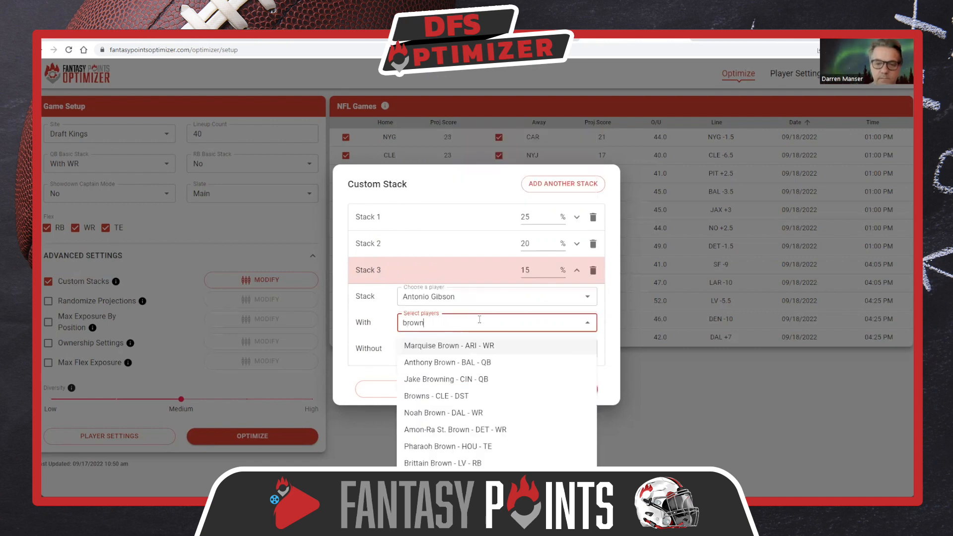
{"action": "left_click", "coordinate": [479, 432]}
{"action": "type", "text": "hock"}
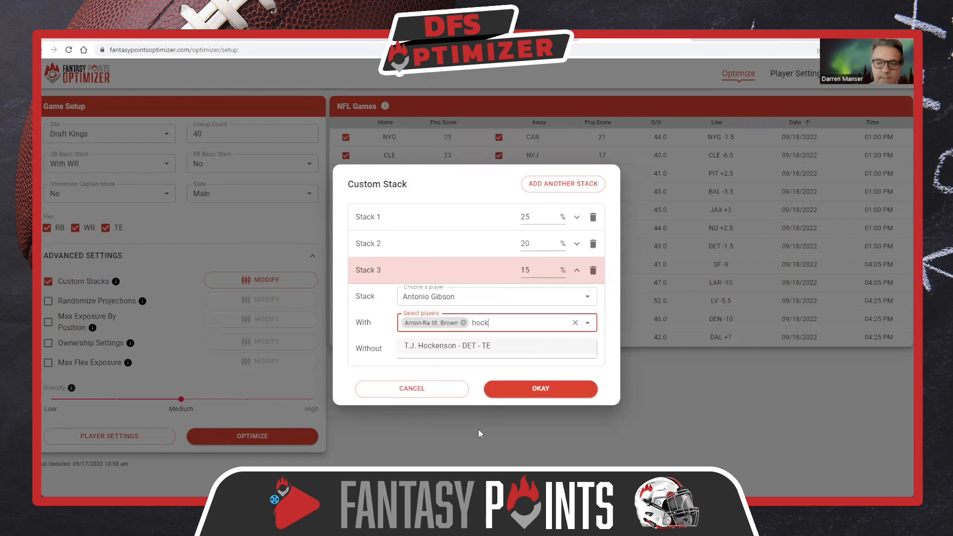
{"action": "left_click", "coordinate": [475, 346]}
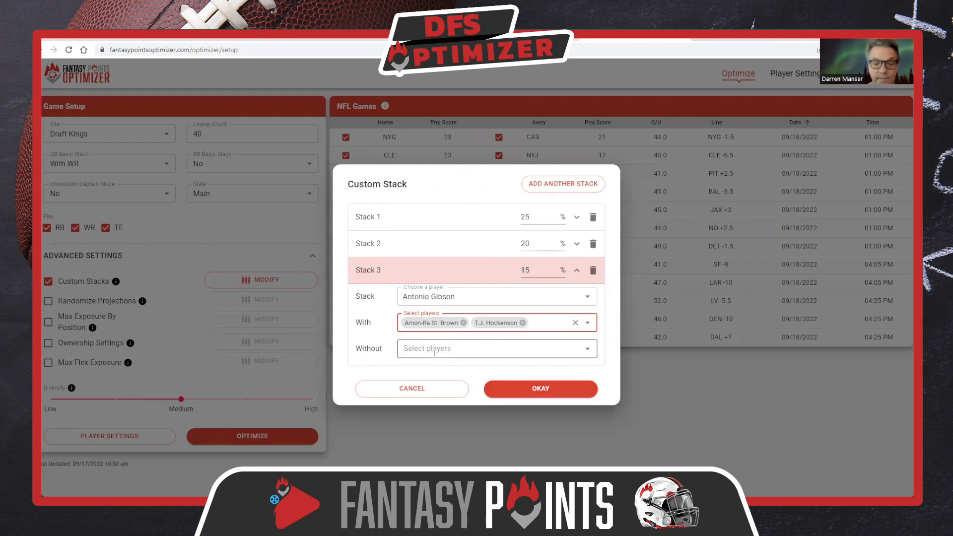
Exclude Terry McLaurin from Antonio Gibson's stack as a "Without" player
{"action": "left_click", "coordinate": [502, 349]}
{"action": "type", "text": "terry"}
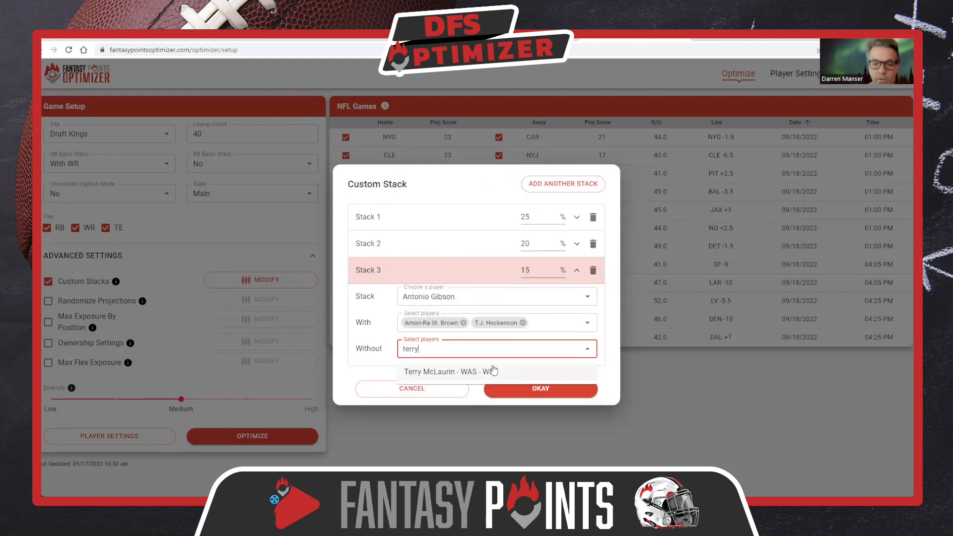
{"action": "left_click", "coordinate": [492, 370]}
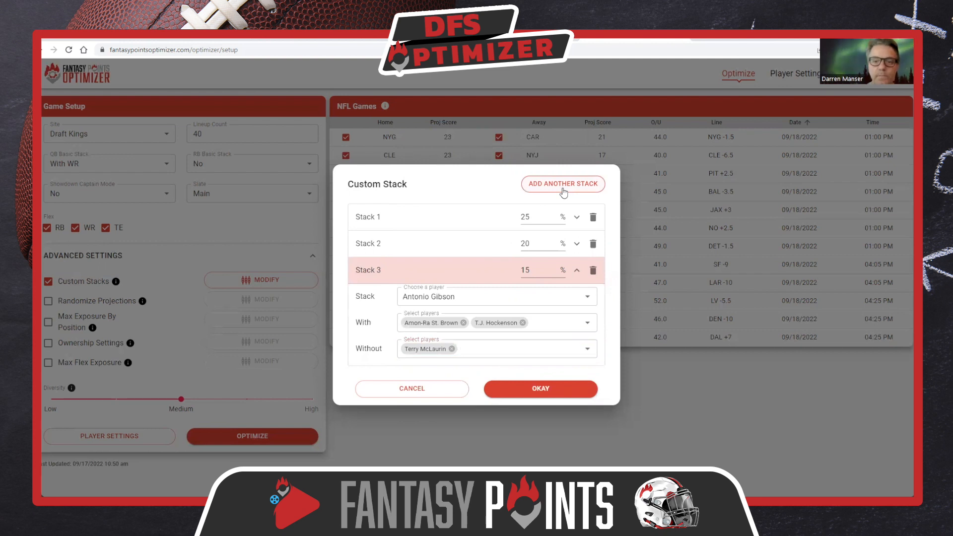
Add a fourth custom stack at 20% with Tua Tagovailoa as its main player
{"action": "left_click", "coordinate": [564, 191]}
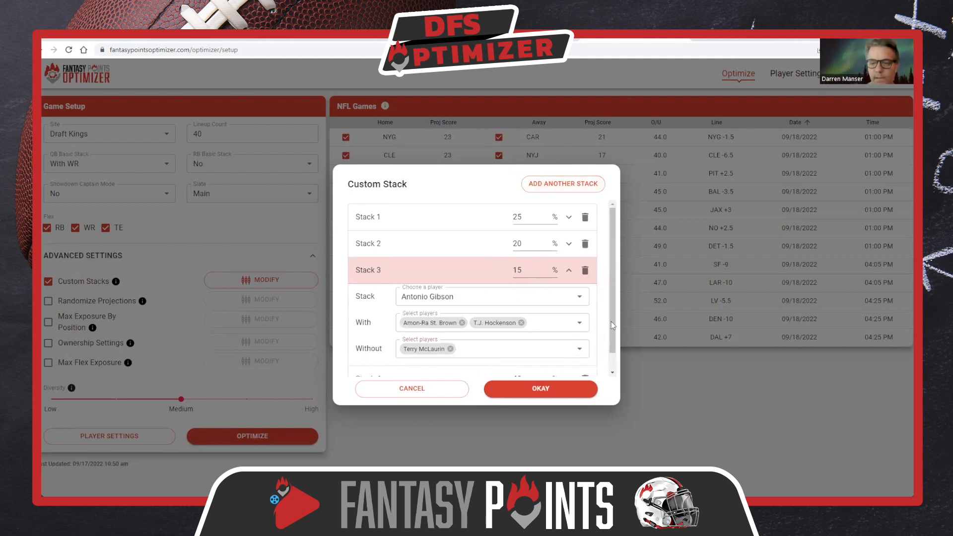
{"action": "scroll", "coordinate": [615, 361], "scroll_direction": "down", "scroll_amount": 2}
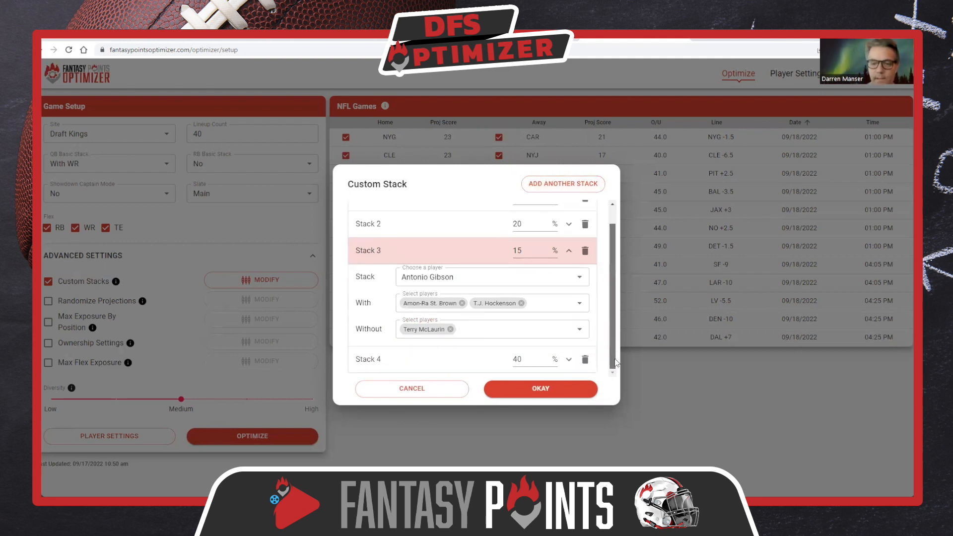
{"action": "left_click", "coordinate": [372, 366]}
{"action": "left_click", "coordinate": [535, 275]}
{"action": "double_click", "coordinate": [535, 274]}
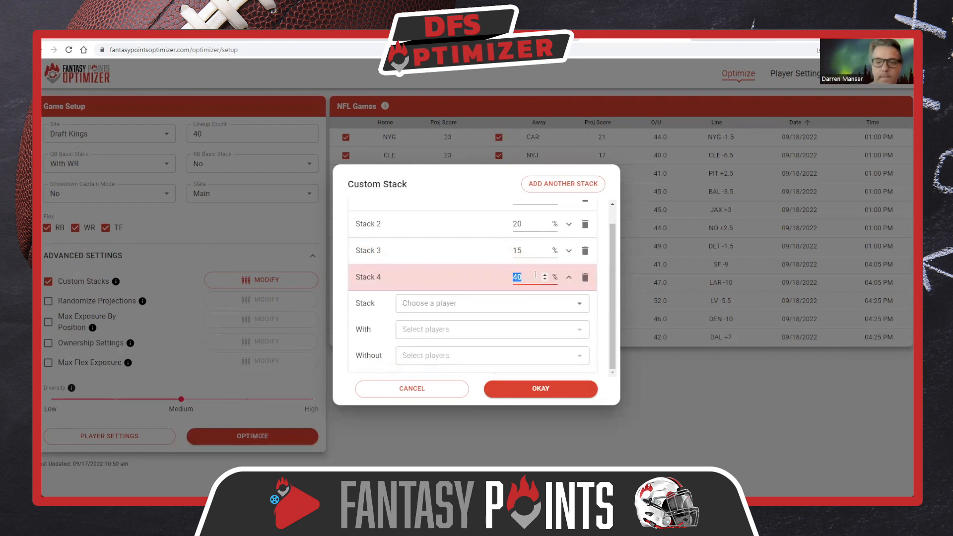
{"action": "type", "text": "20"}
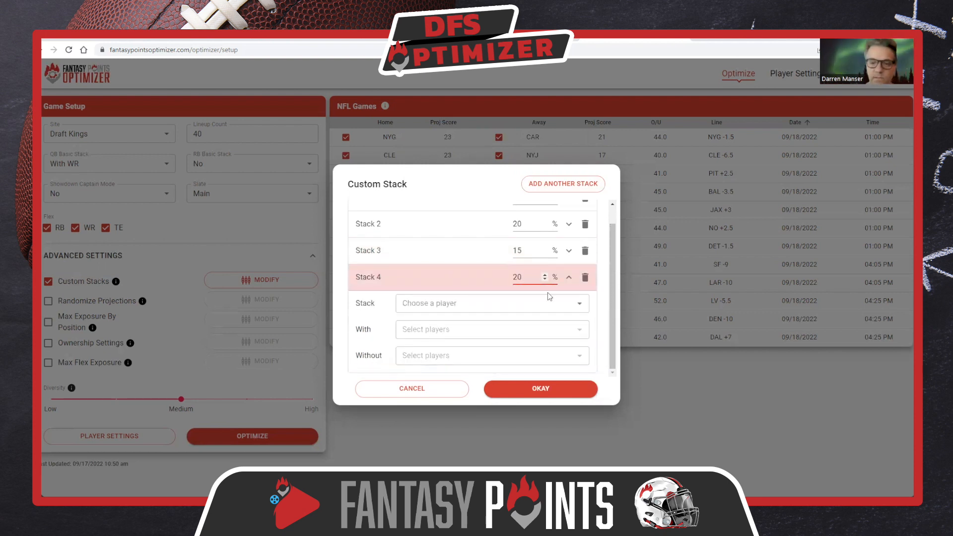
{"action": "left_click", "coordinate": [578, 304]}
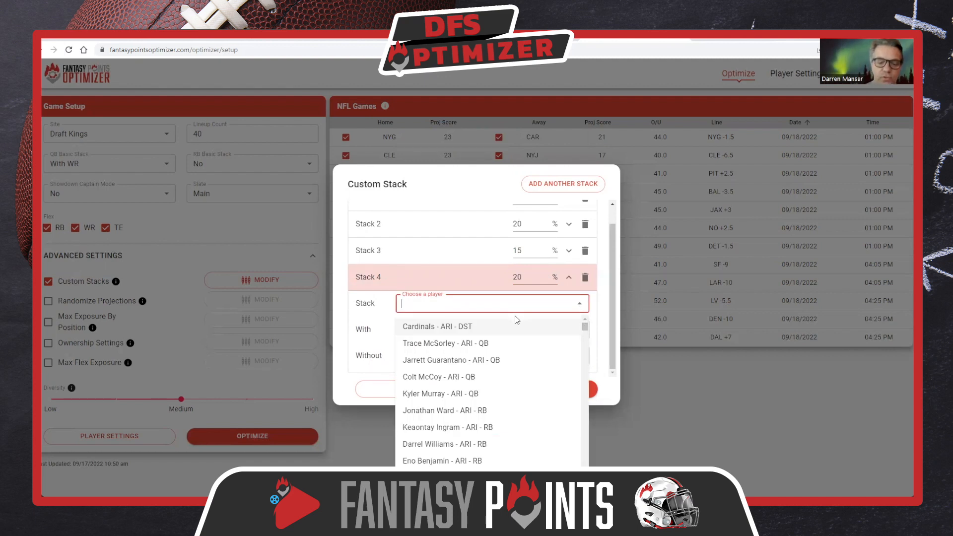
{"action": "type", "text": "tua"}
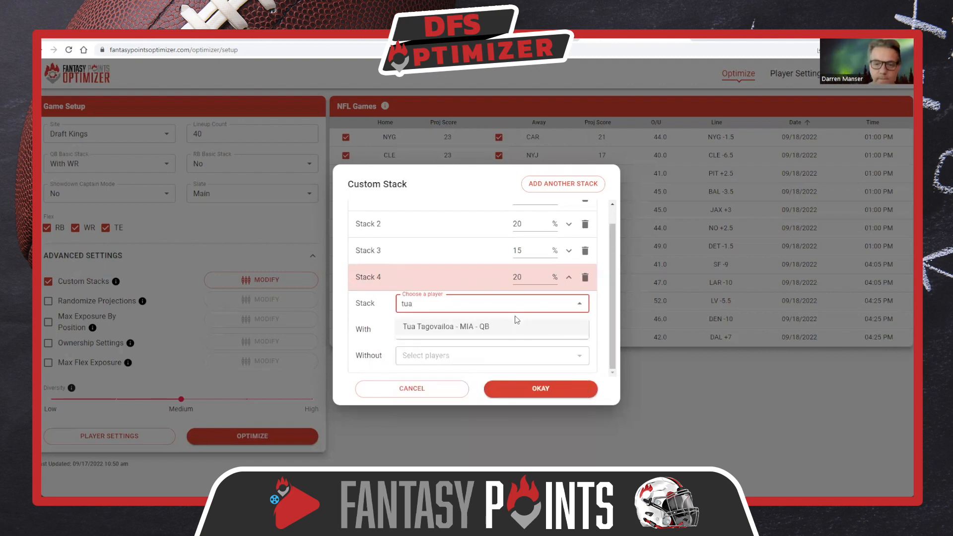
{"action": "left_click", "coordinate": [511, 329]}
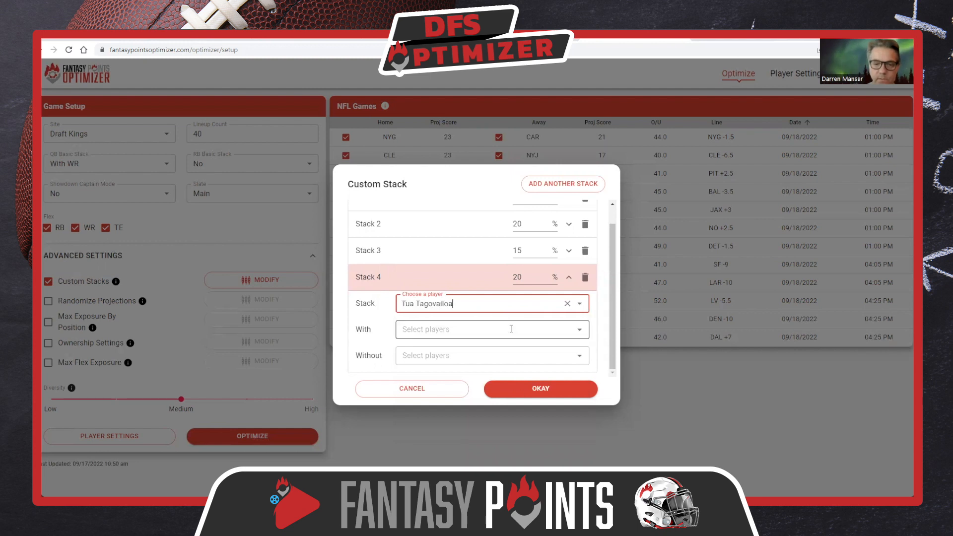
Pair Tua Tagovailoa in Stack 4 with Tyreek Hill and Mark Andrews
{"action": "left_click", "coordinate": [430, 330]}
{"action": "type", "text": "tyre"}
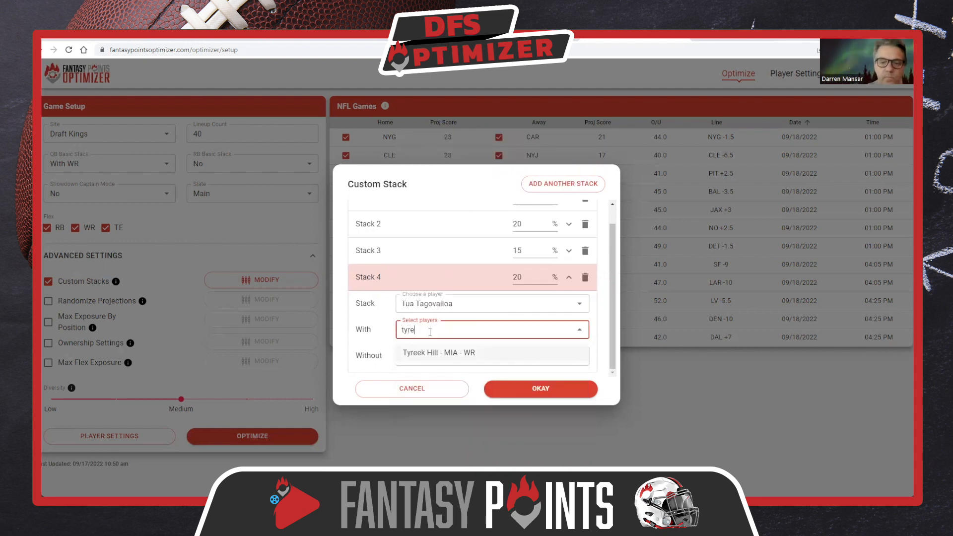
{"action": "left_click", "coordinate": [451, 355]}
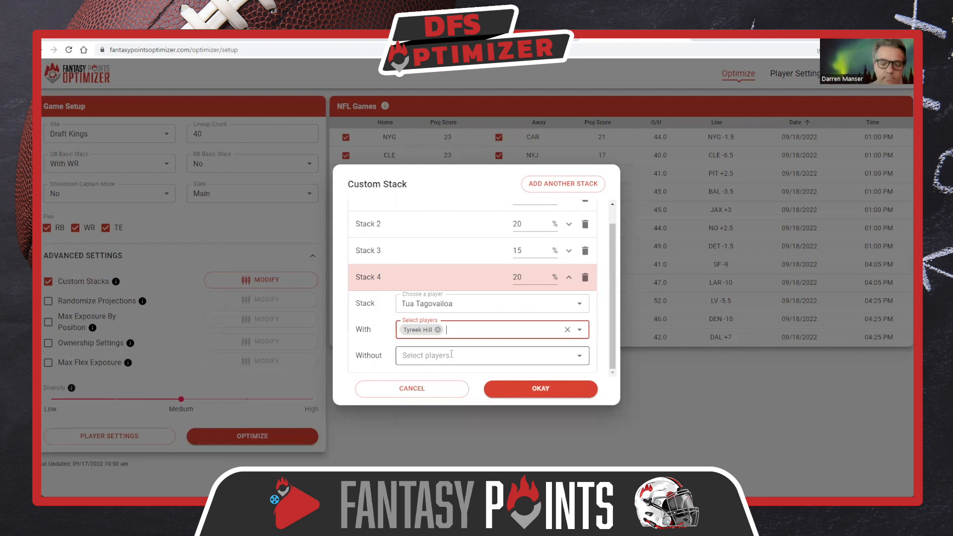
{"action": "type", "text": "andrew"}
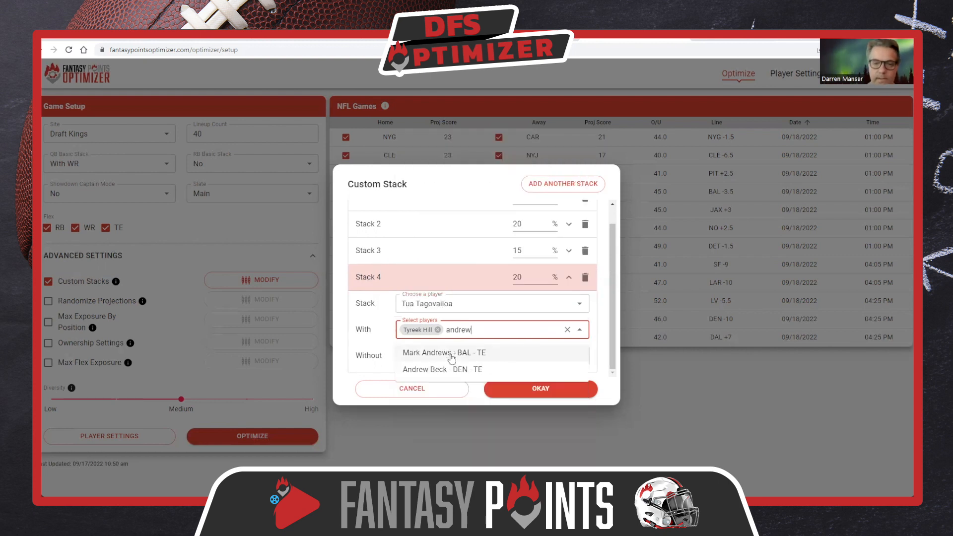
{"action": "left_click", "coordinate": [450, 353]}
Exclude Chase Edmonds from Tua Tagovailoa's stack as a "Without" player and save the custom stacks
{"action": "left_click", "coordinate": [501, 353]}
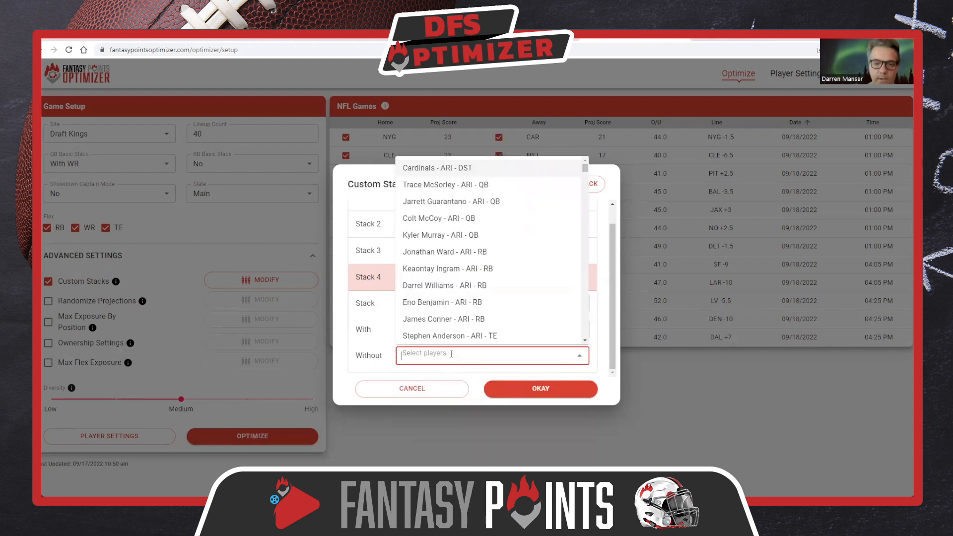
{"action": "type", "text": "chase"}
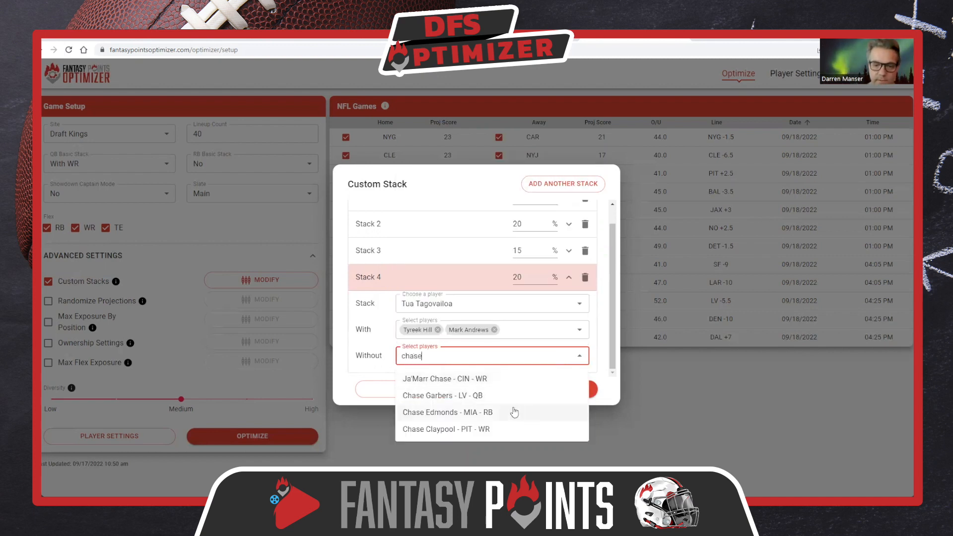
{"action": "left_click", "coordinate": [493, 413]}
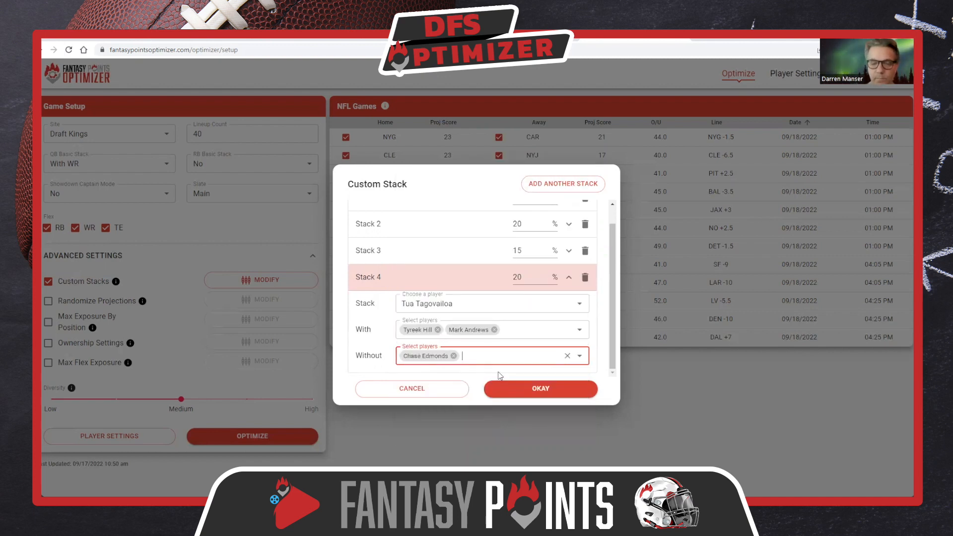
{"action": "left_click", "coordinate": [614, 298]}
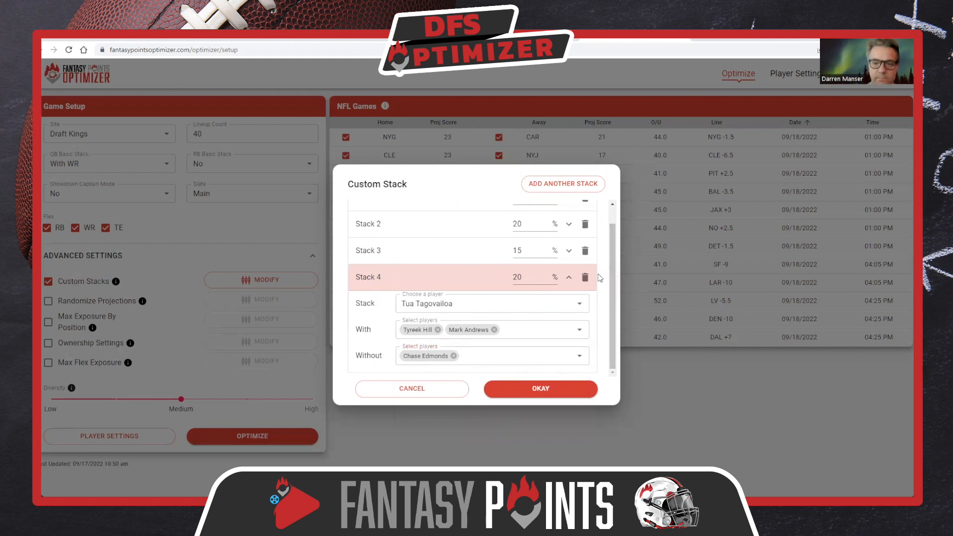
{"action": "scroll", "coordinate": [610, 243], "scroll_direction": "up", "scroll_amount": 2}
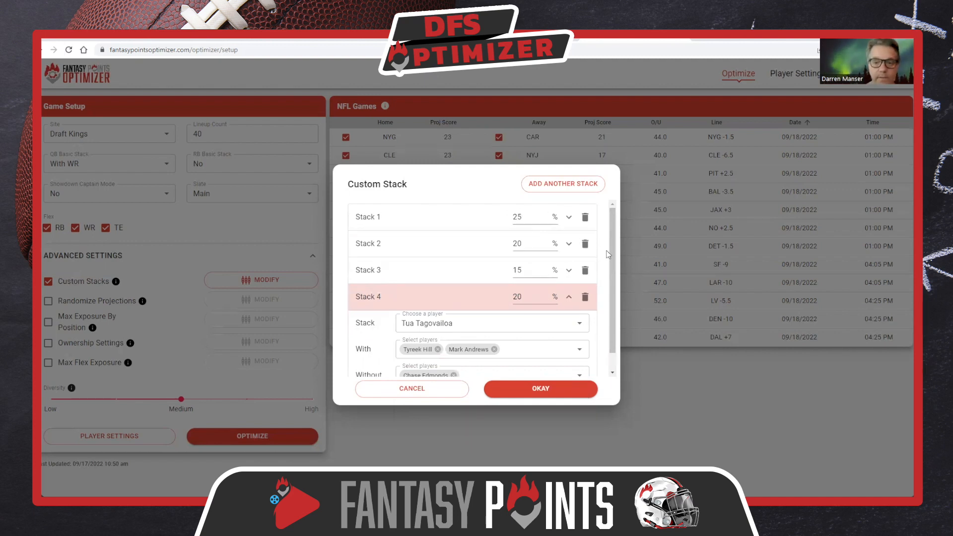
{"action": "left_click", "coordinate": [558, 392]}
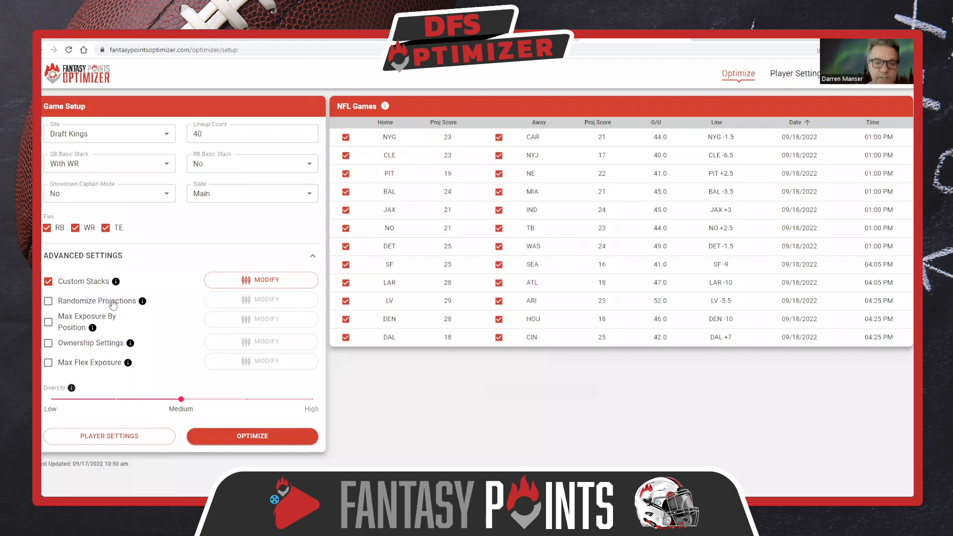
{"action": "left_click", "coordinate": [48, 301]}
{"action": "left_click", "coordinate": [247, 300]}
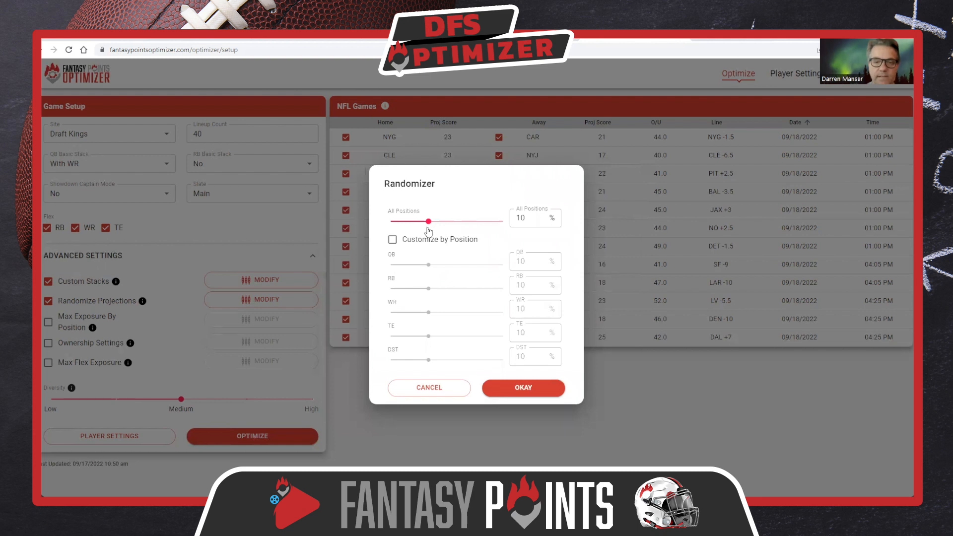
{"action": "mouse_move", "coordinate": [430, 231]}
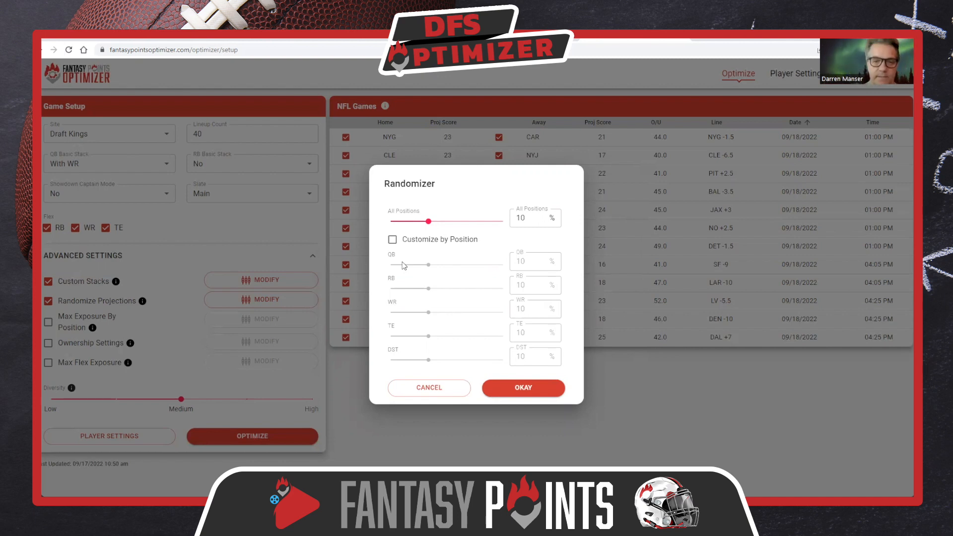
{"action": "left_click", "coordinate": [425, 387]}
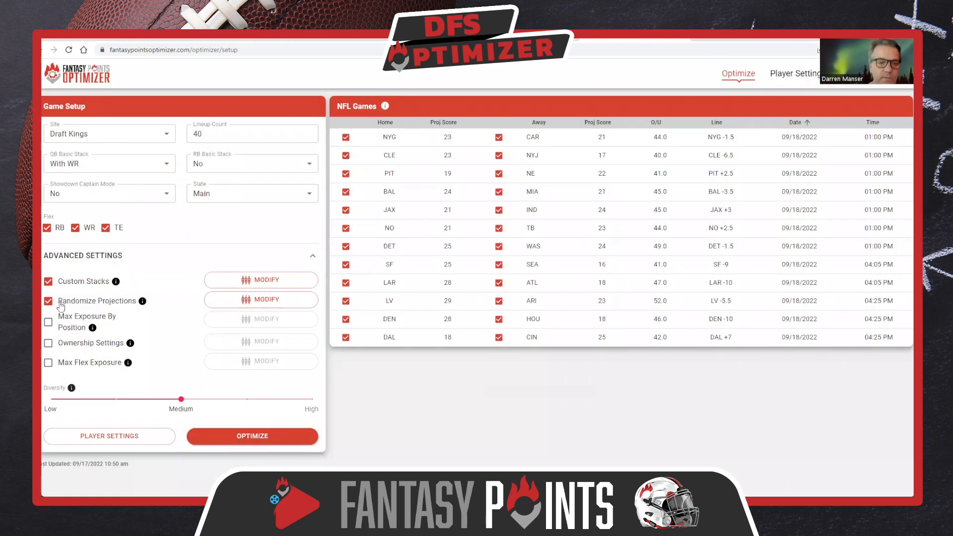
{"action": "left_click", "coordinate": [50, 301]}
Enable maximum exposure by position, customize it per position, and cap QB and RB at 50% each
{"action": "left_click", "coordinate": [49, 322]}
{"action": "left_click", "coordinate": [266, 319]}
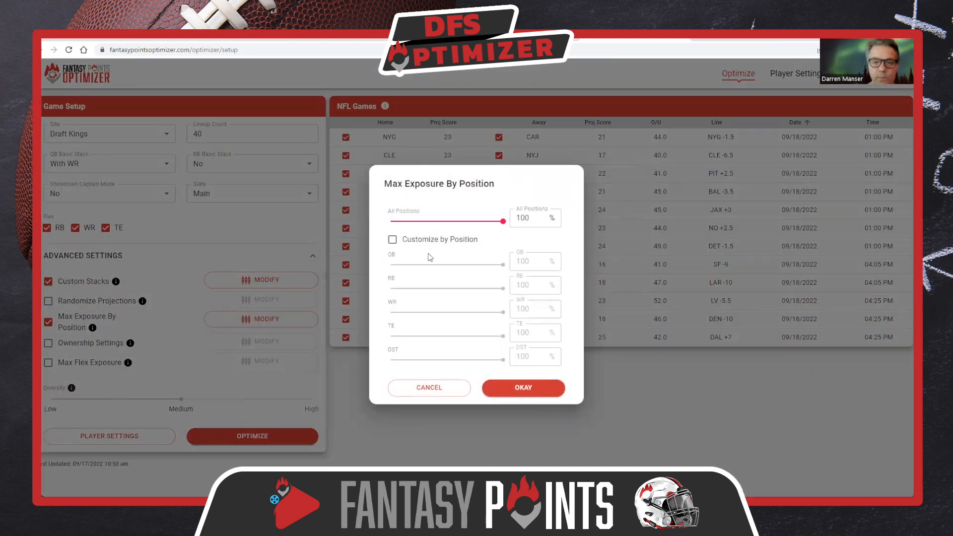
{"action": "left_click", "coordinate": [392, 240]}
{"action": "left_click_drag", "start_coordinate": [499, 267], "coordinate": [441, 266]}
{"action": "left_click_drag", "start_coordinate": [502, 293], "coordinate": [441, 296]}
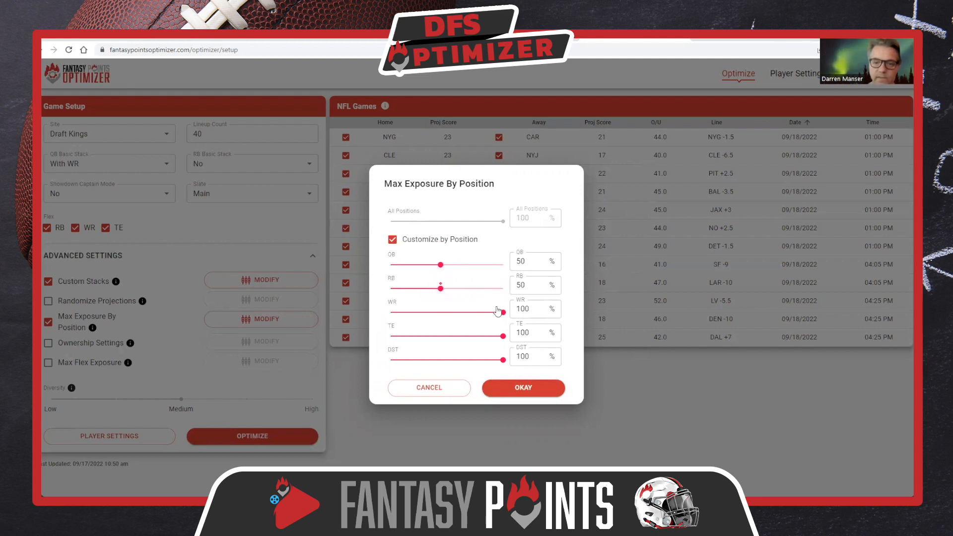
Cap maximum exposure at 60% for WR, 40% for TE and 40% for DST, and save the position limits
{"action": "left_click_drag", "start_coordinate": [503, 313], "coordinate": [453, 314]}
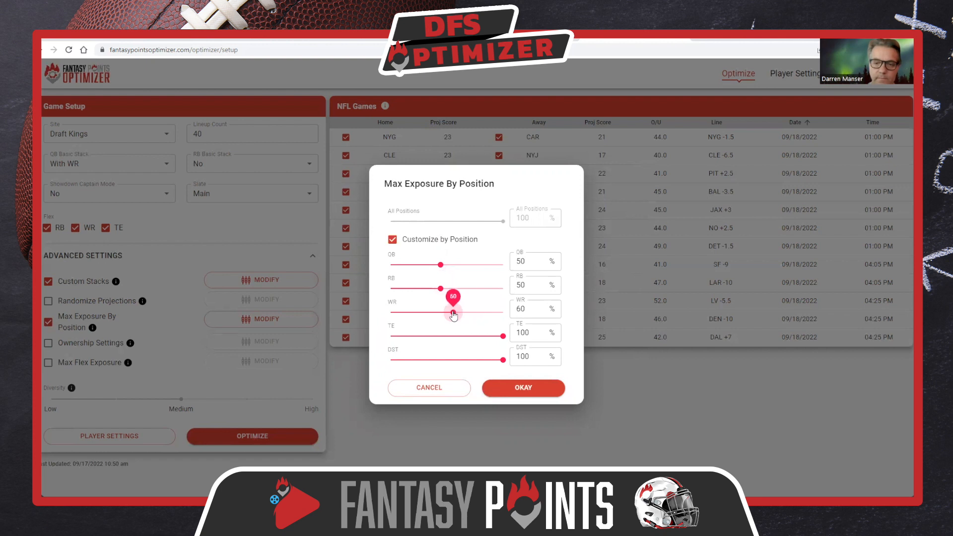
{"action": "left_click_drag", "start_coordinate": [503, 336], "coordinate": [429, 342]}
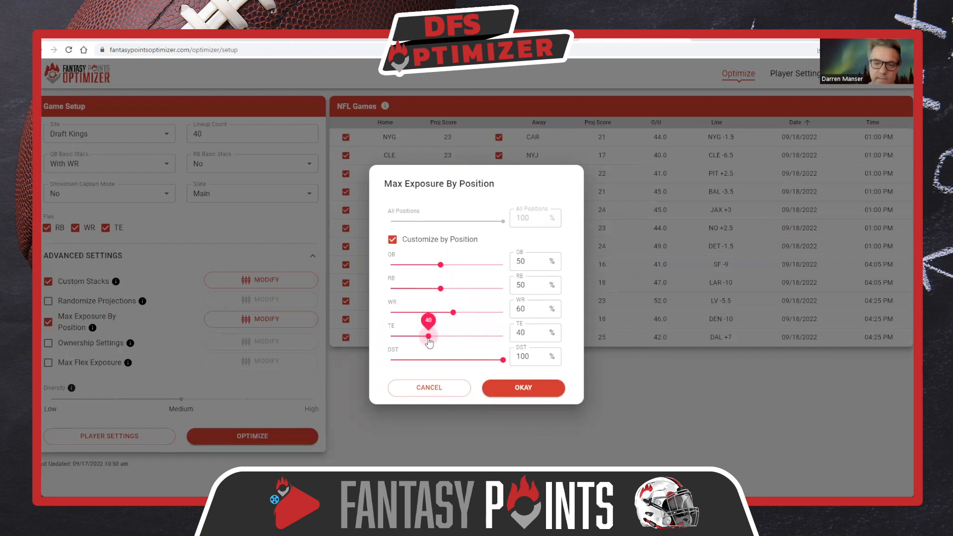
{"action": "mouse_move", "coordinate": [502, 362]}
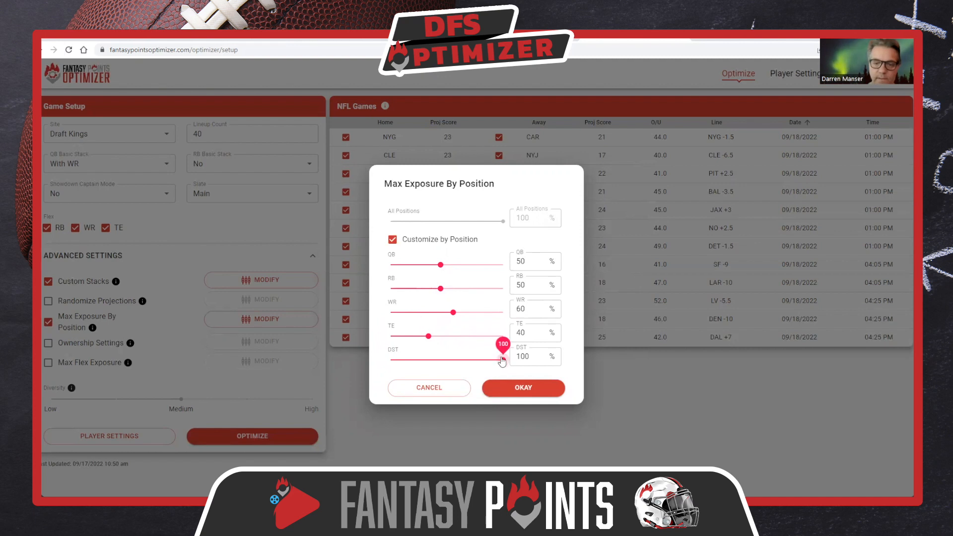
{"action": "left_click_drag", "start_coordinate": [503, 362], "coordinate": [429, 365]}
{"action": "left_click", "coordinate": [505, 387]}
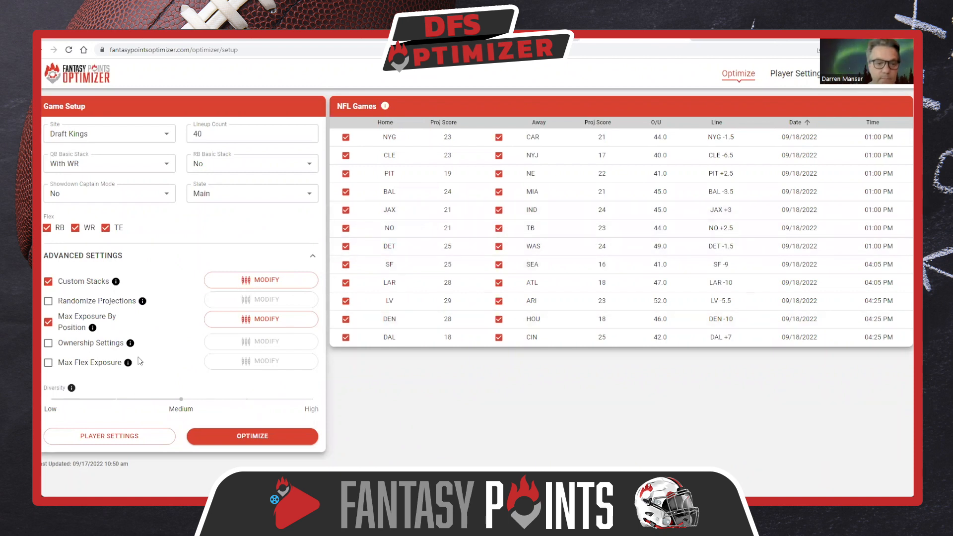
Enable maximum flex exposure customized by position, with RB at 35%, WR at 40% and TE at 25%
{"action": "left_click", "coordinate": [48, 363]}
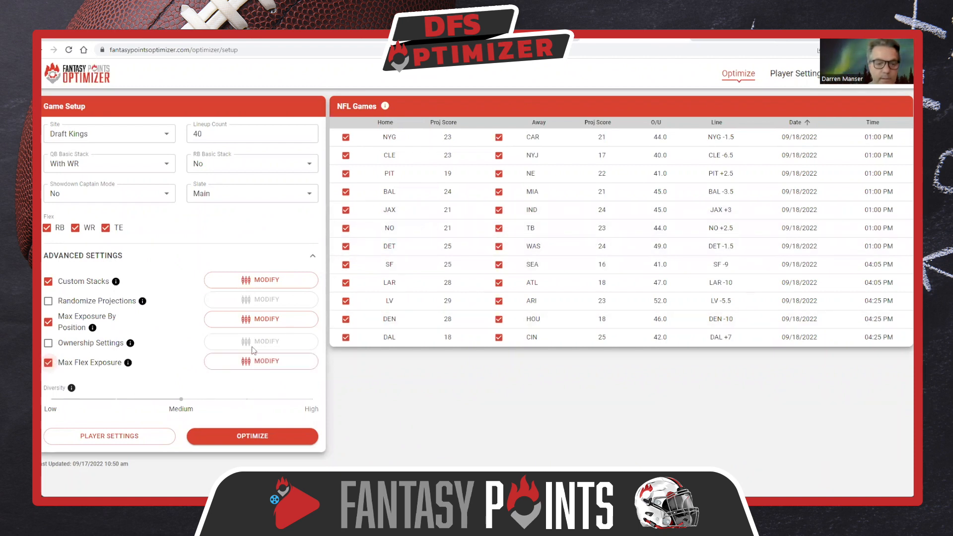
{"action": "left_click", "coordinate": [277, 360]}
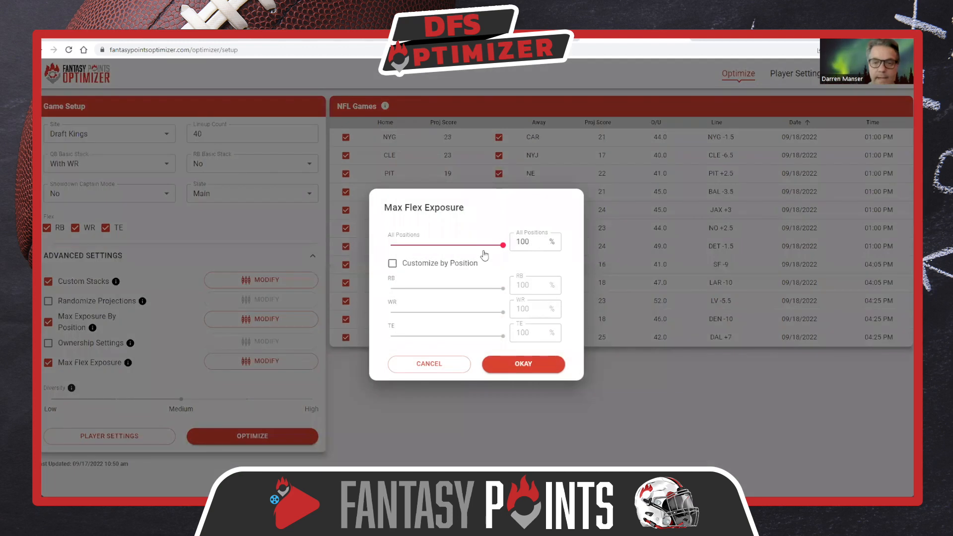
{"action": "left_click", "coordinate": [392, 263]}
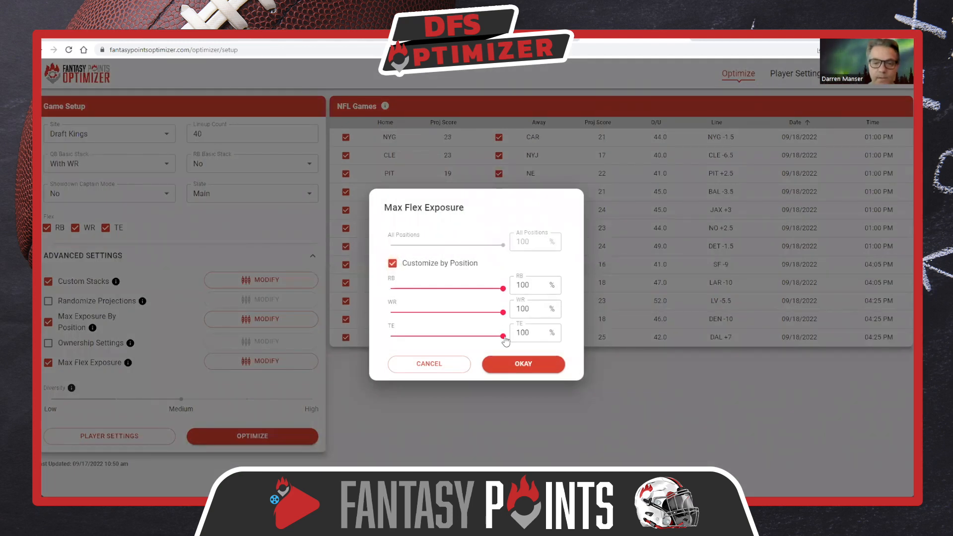
{"action": "mouse_move", "coordinate": [504, 340]}
{"action": "left_click_drag", "start_coordinate": [504, 340], "coordinate": [420, 339]}
{"action": "left_click_drag", "start_coordinate": [503, 313], "coordinate": [436, 318]}
{"action": "left_click_drag", "start_coordinate": [502, 288], "coordinate": [429, 293]}
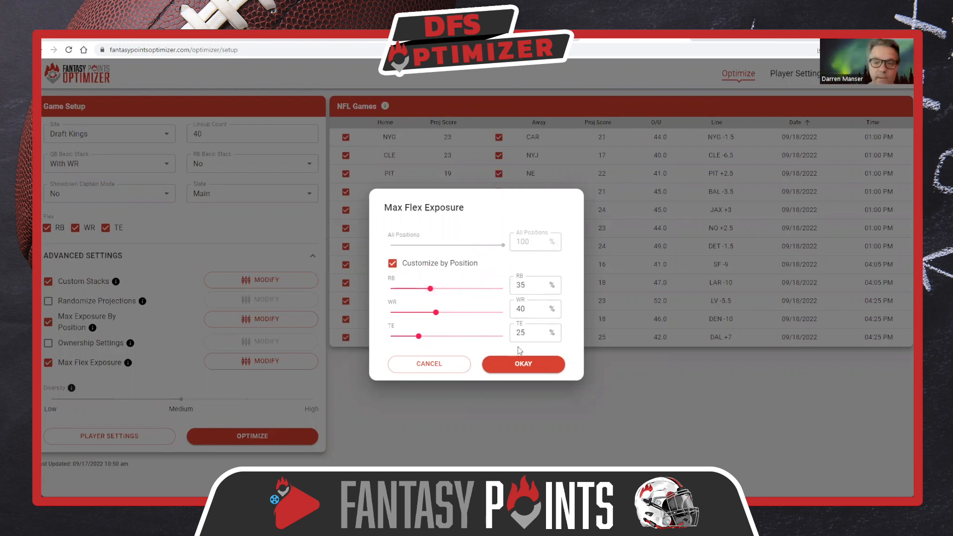
{"action": "left_click", "coordinate": [528, 364]}
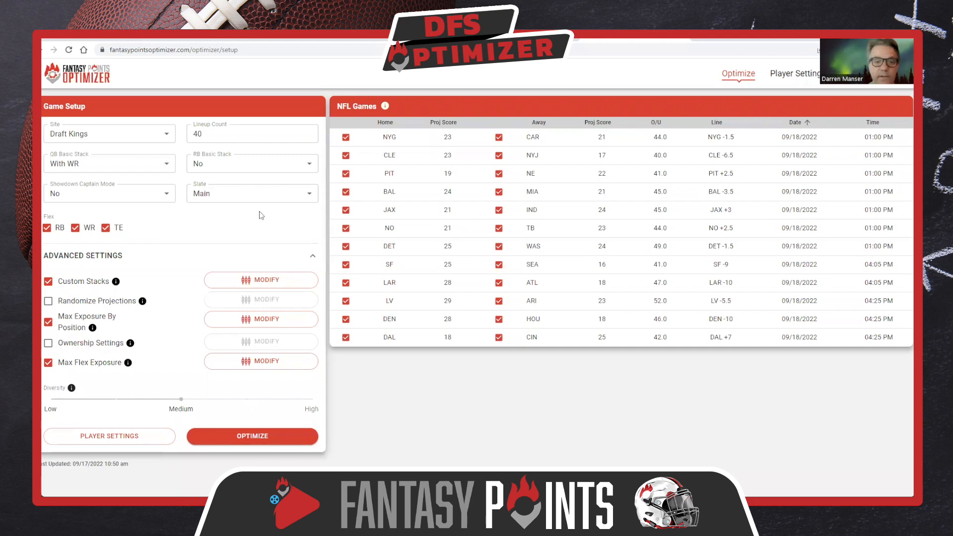
Optimize the 40 lineups and review the players and exposures in the first dozen or so teams
{"action": "left_click", "coordinate": [278, 437]}
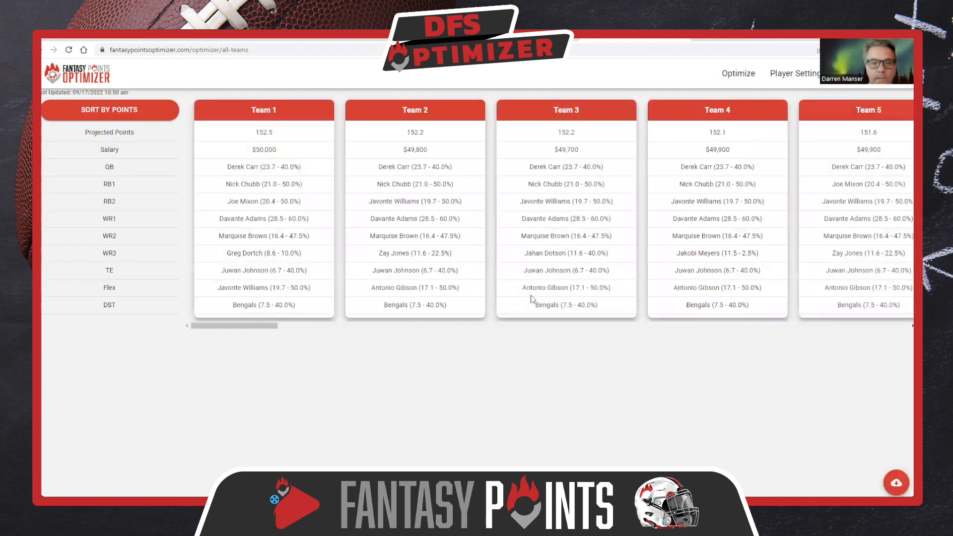
{"action": "left_click_drag", "start_coordinate": [251, 326], "coordinate": [74, 463]}
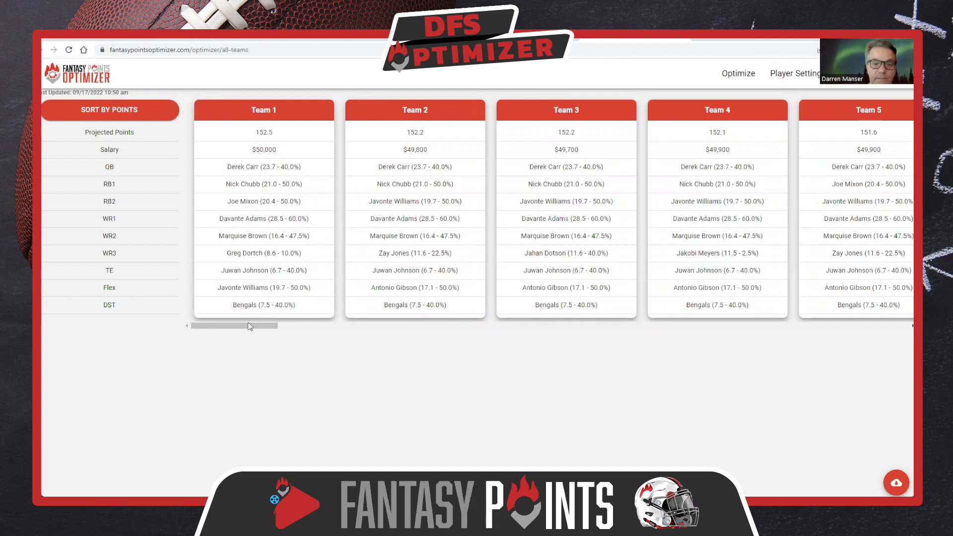
{"action": "left_click_drag", "start_coordinate": [249, 326], "coordinate": [265, 329]}
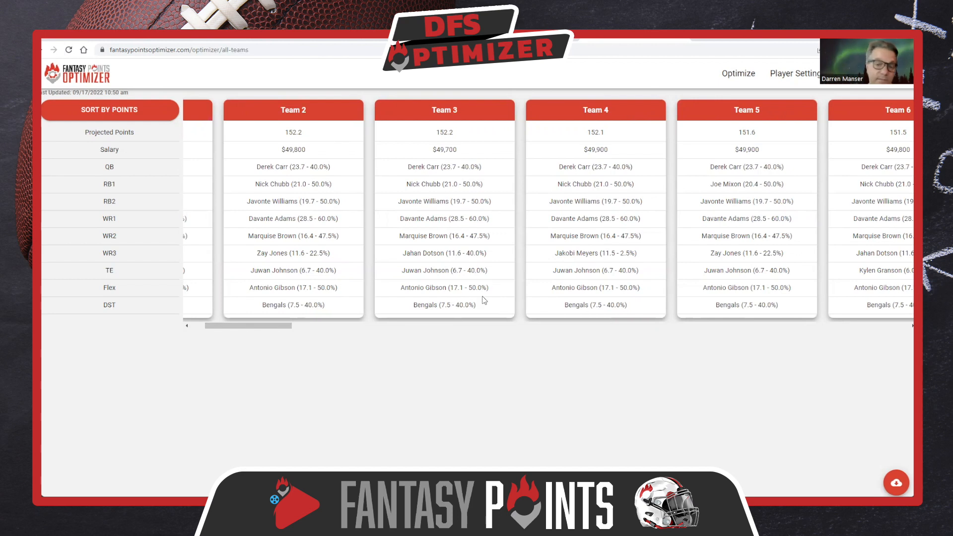
{"action": "left_click_drag", "start_coordinate": [272, 326], "coordinate": [313, 331]}
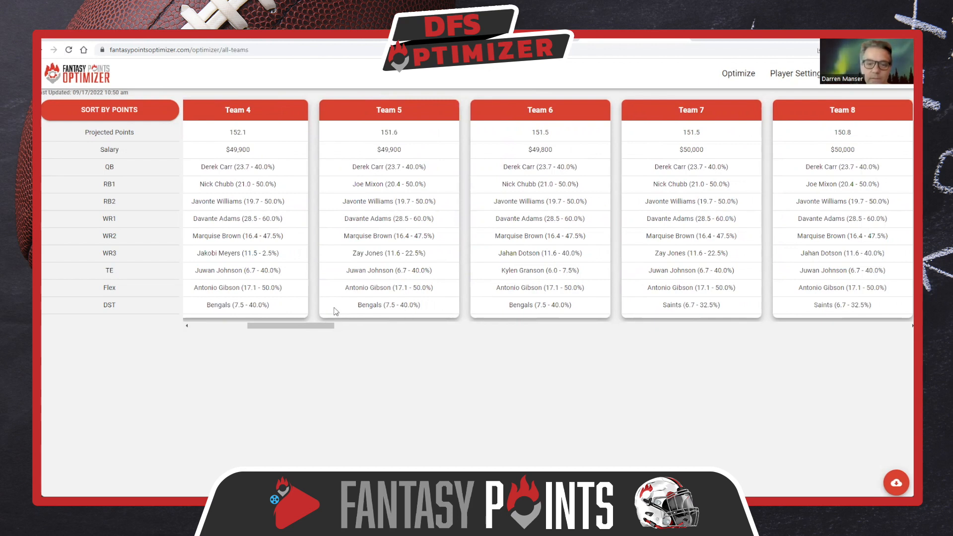
{"action": "left_click_drag", "start_coordinate": [282, 326], "coordinate": [364, 330]}
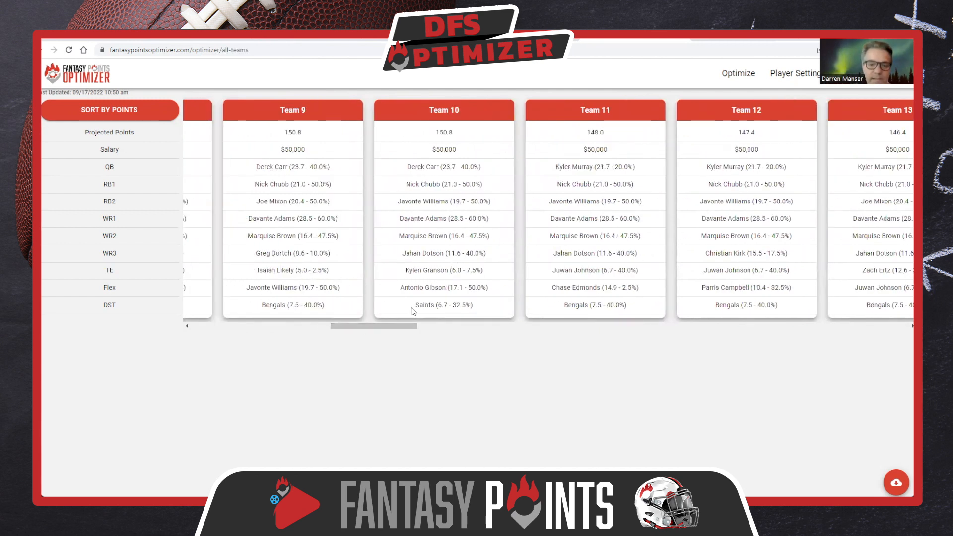
Find tight end Kylen Granson in the player settings and exclude him from the lineups
{"action": "left_click", "coordinate": [794, 75]}
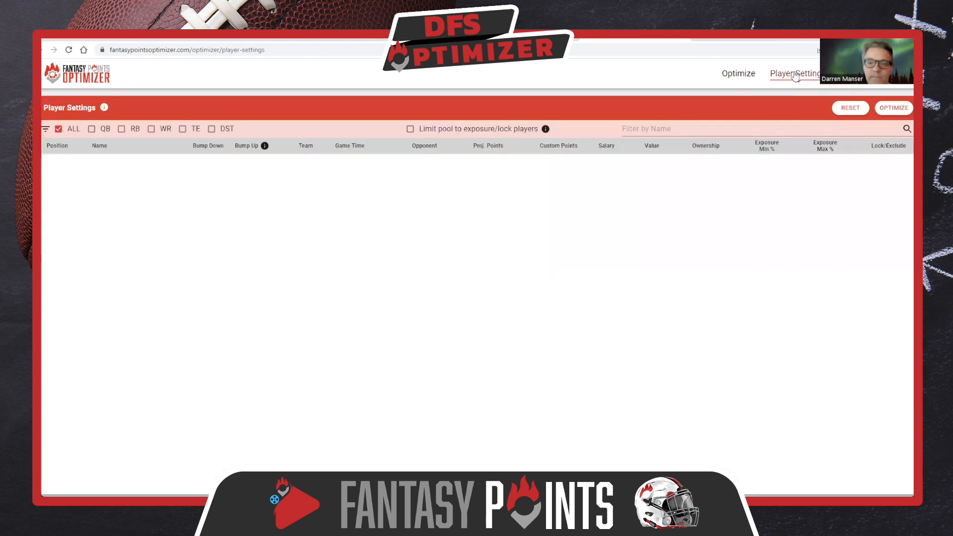
{"action": "left_click", "coordinate": [182, 129]}
{"action": "left_click", "coordinate": [676, 129]}
{"action": "type", "text": "gr"}
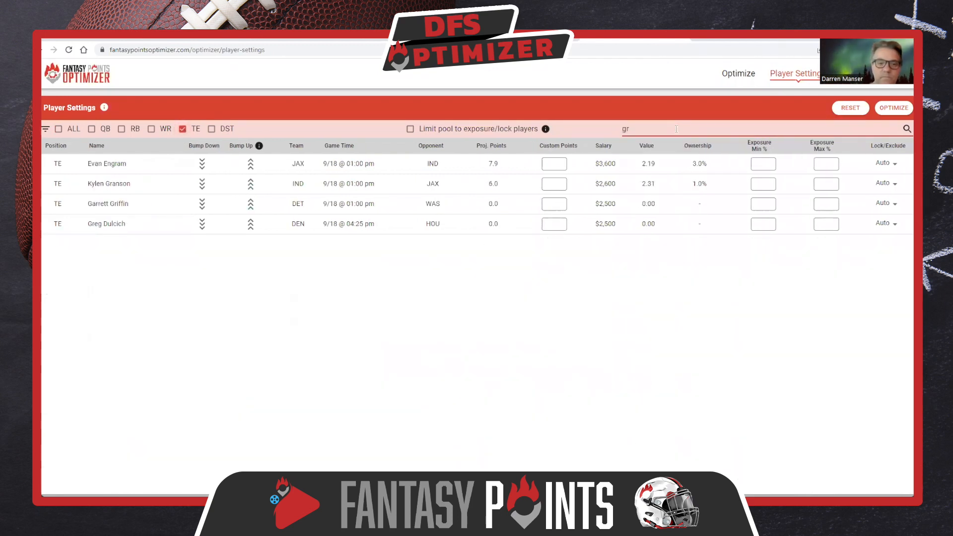
{"action": "left_click", "coordinate": [895, 185]}
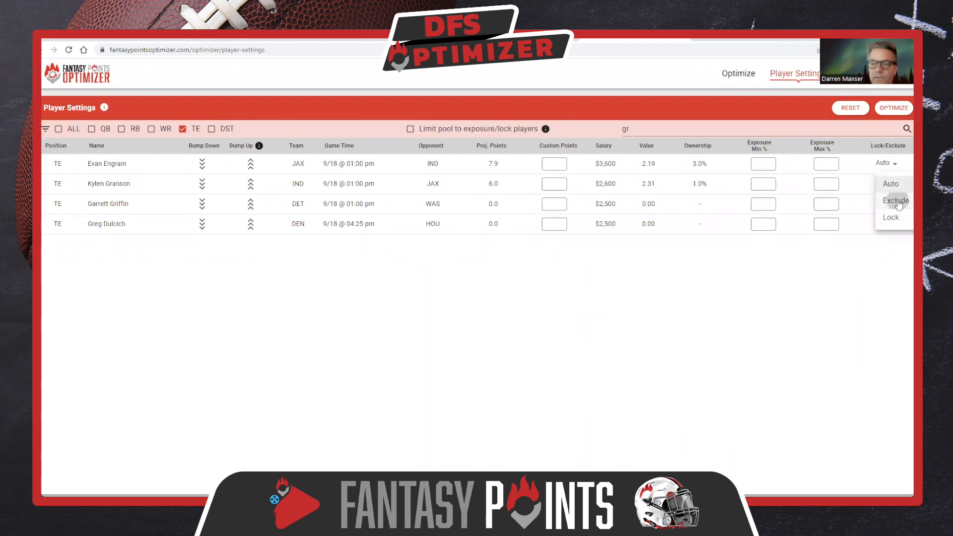
{"action": "left_click", "coordinate": [897, 200]}
Find tight end Isaiah Likely, exclude him from the lineups, and clear the name filter
{"action": "left_click", "coordinate": [713, 129]}
{"action": "key", "text": "ctrl+a"}
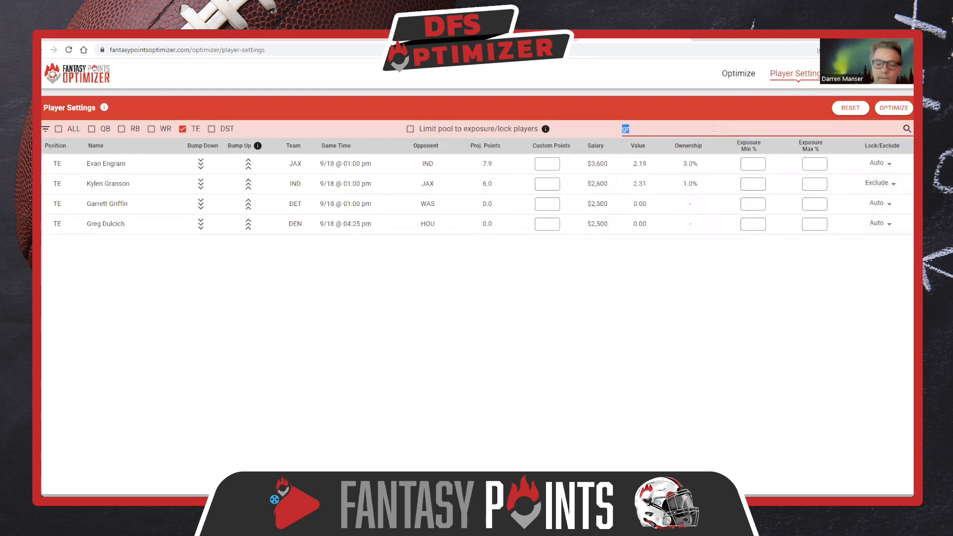
{"action": "type", "text": "like"}
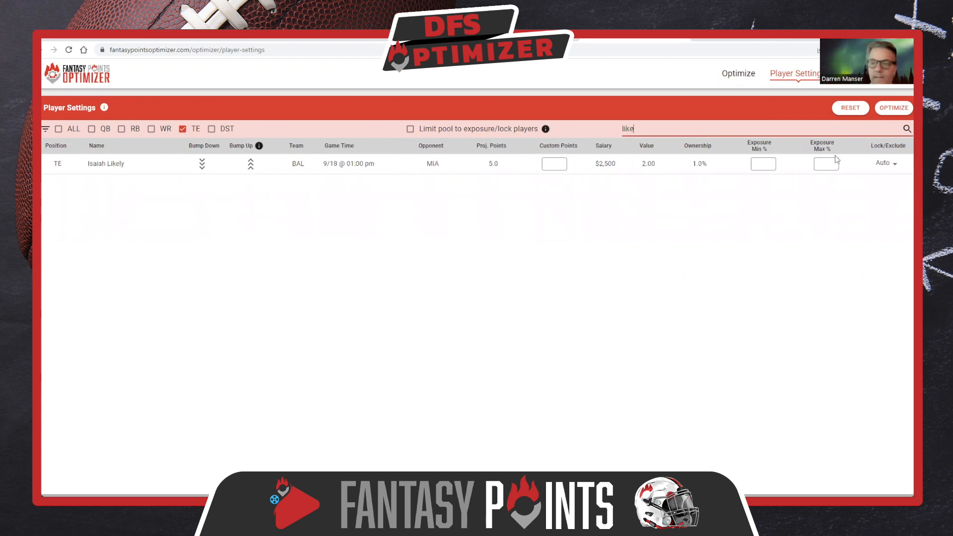
{"action": "left_click", "coordinate": [895, 166]}
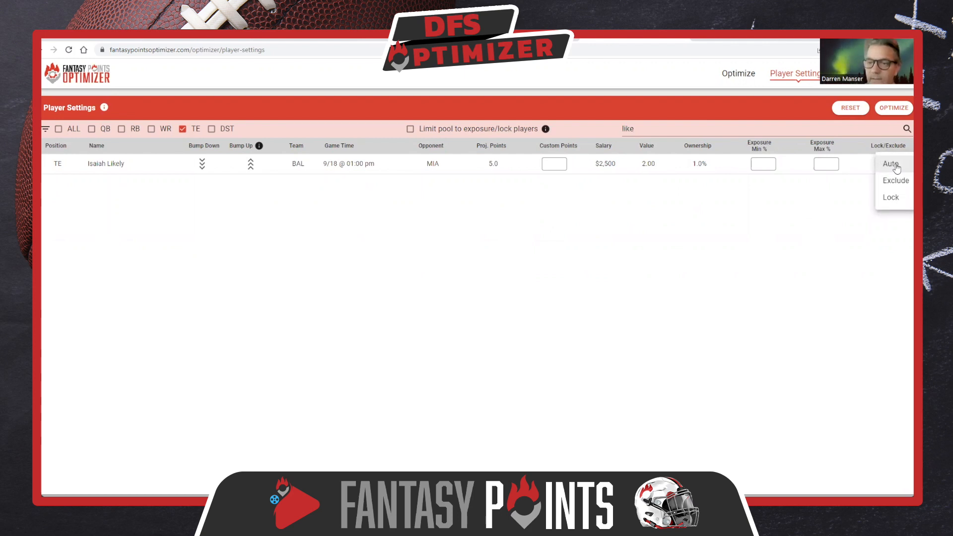
{"action": "left_click", "coordinate": [893, 182]}
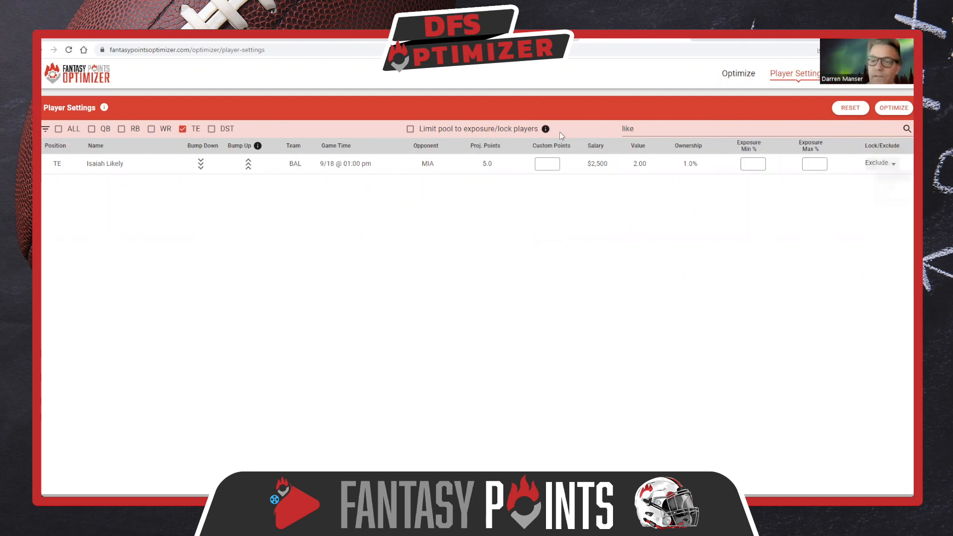
{"action": "double_click", "coordinate": [630, 128]}
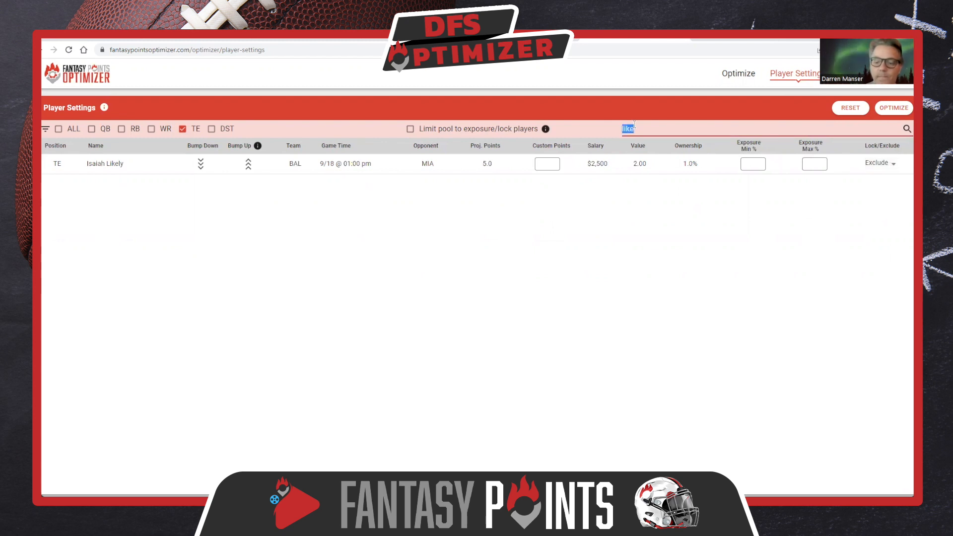
{"action": "key", "text": "BackSpace"}
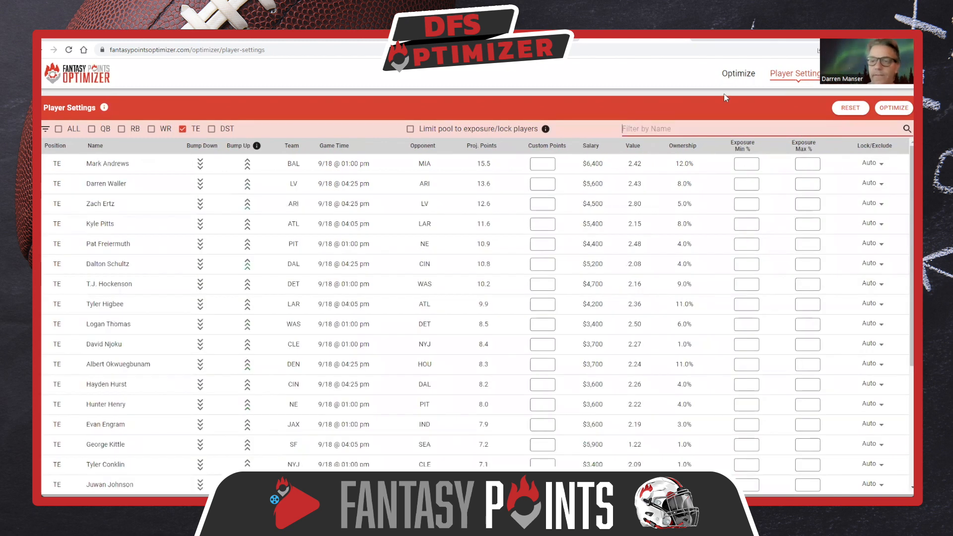
Optimize the lineups again and compare the generated teams from Team 1 to Team 40
{"action": "left_click", "coordinate": [739, 73]}
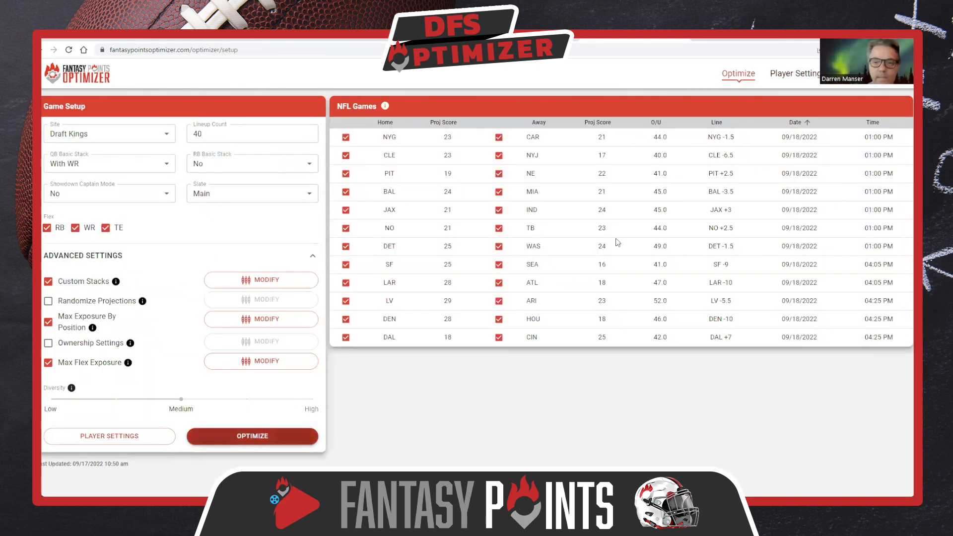
{"action": "left_click", "coordinate": [302, 433]}
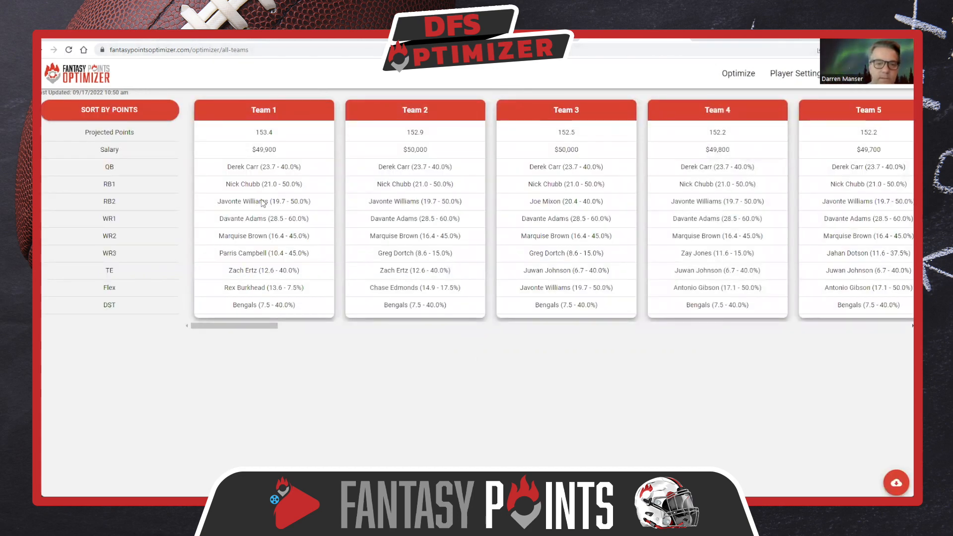
{"action": "left_click_drag", "start_coordinate": [249, 330], "coordinate": [751, 311]}
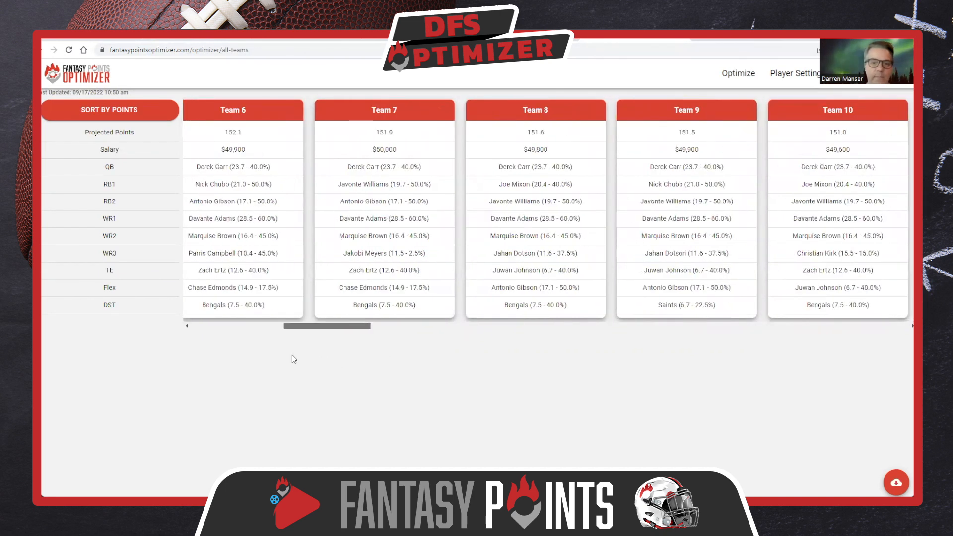
{"action": "scroll", "coordinate": [292, 355], "scroll_direction": "left", "scroll_amount": 5}
{"action": "left_click_drag", "start_coordinate": [288, 327], "coordinate": [191, 325]}
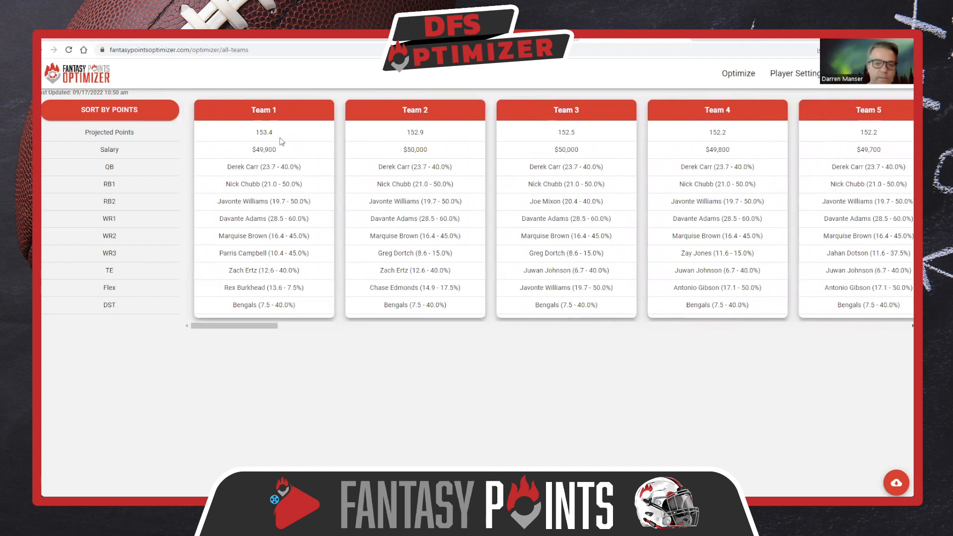
{"action": "left_click_drag", "start_coordinate": [234, 328], "coordinate": [896, 332]}
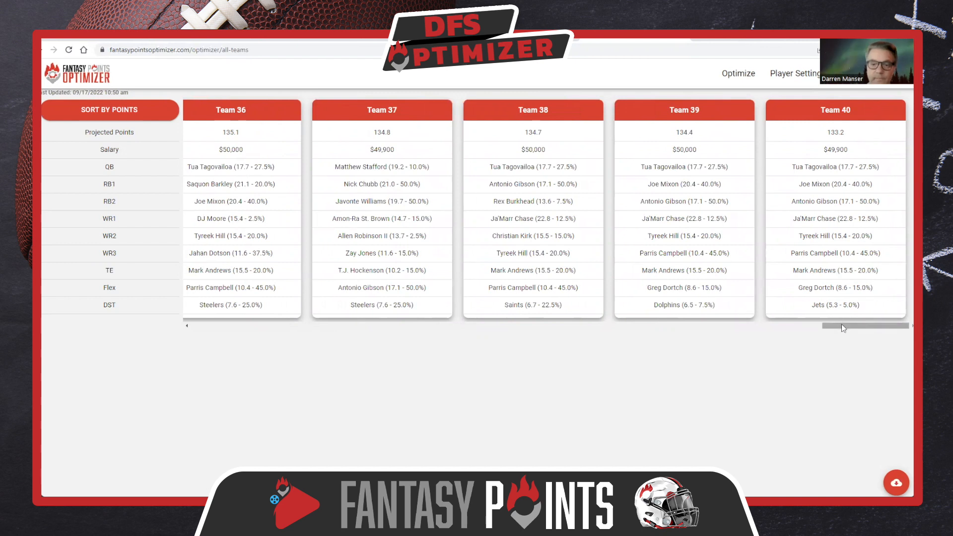
{"action": "left_click_drag", "start_coordinate": [841, 325], "coordinate": [828, 326]}
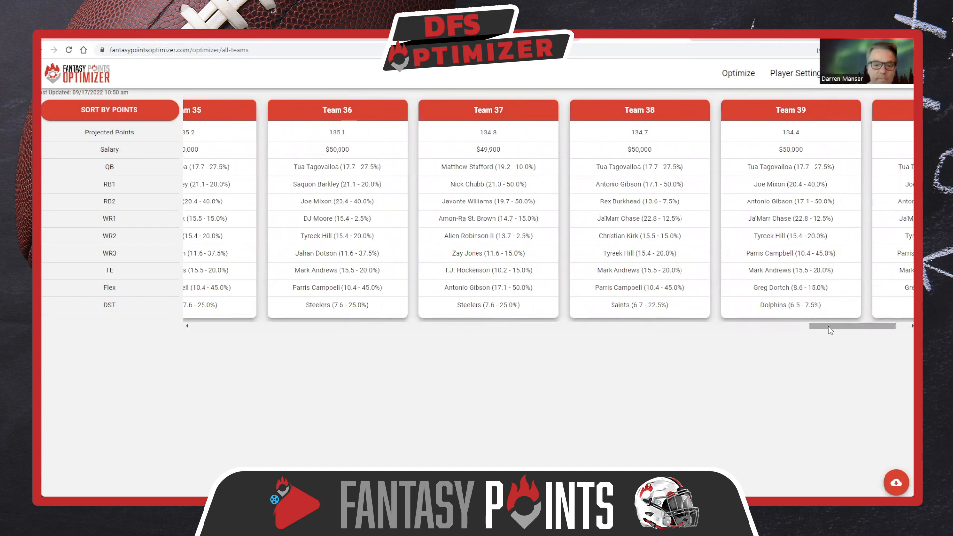
{"action": "left_click_drag", "start_coordinate": [828, 326], "coordinate": [802, 327]}
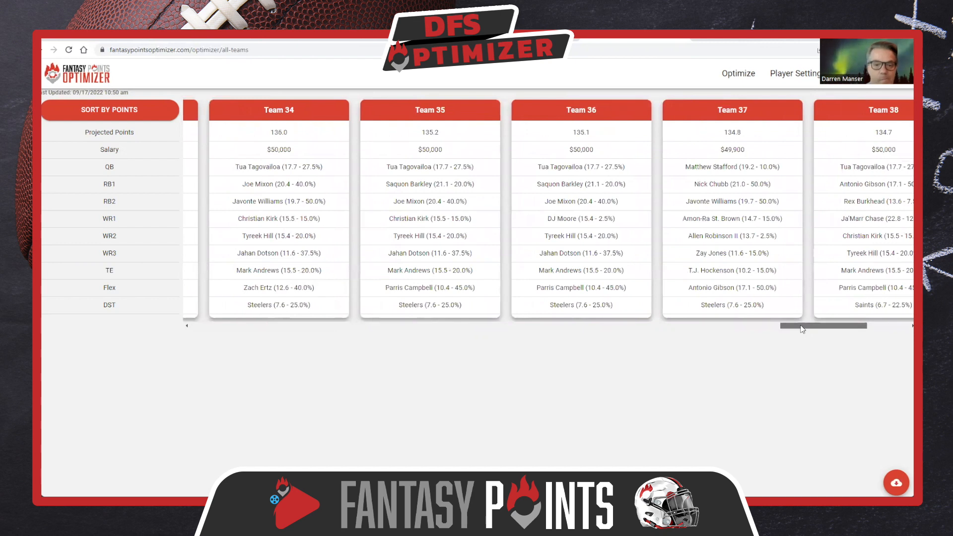
{"action": "left_click_drag", "start_coordinate": [801, 328], "coordinate": [166, 327]}
Return to the game setup and remove TE from the flex positions, switching RB and WR off and back on
{"action": "left_click", "coordinate": [746, 75]}
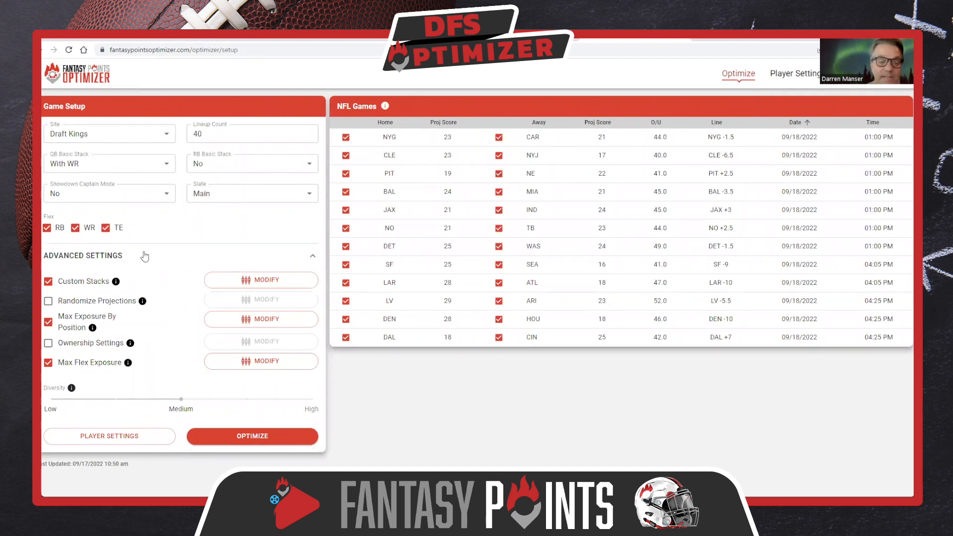
{"action": "left_click", "coordinate": [105, 228]}
{"action": "left_click", "coordinate": [47, 227]}
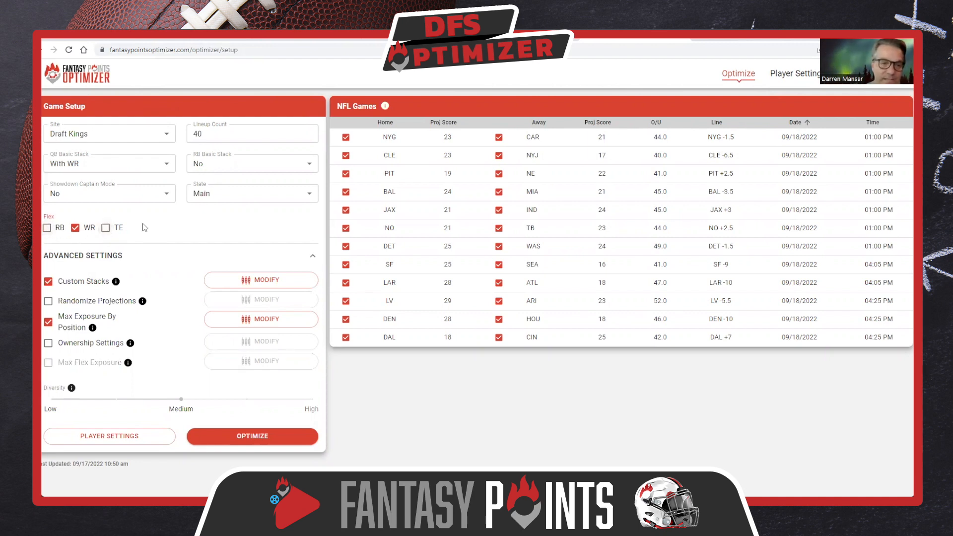
{"action": "left_click", "coordinate": [47, 228]}
{"action": "left_click", "coordinate": [75, 228]}
{"action": "left_click", "coordinate": [76, 230]}
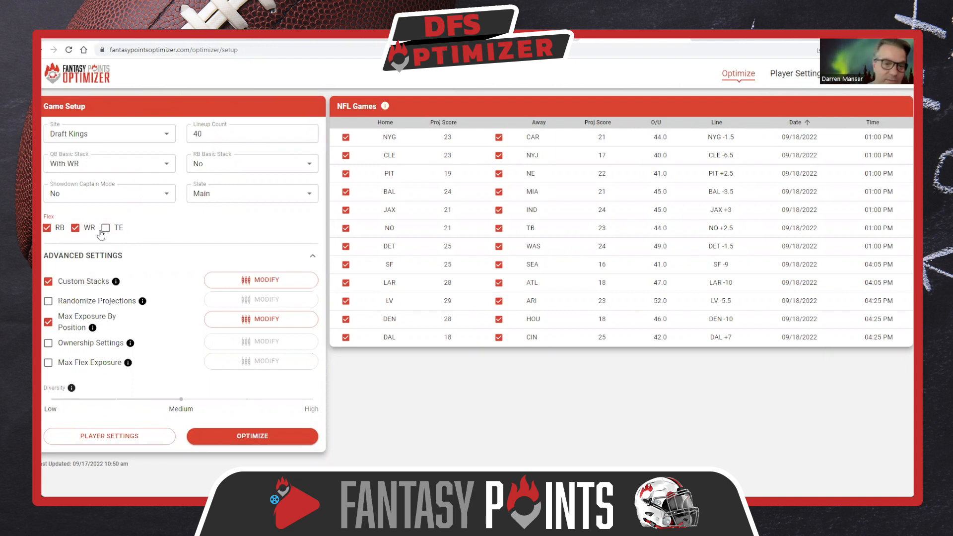
Allow TE in the flex positions again and enable max flex exposure with RB 35%, WR 40% and TE 25%
{"action": "left_click", "coordinate": [101, 234]}
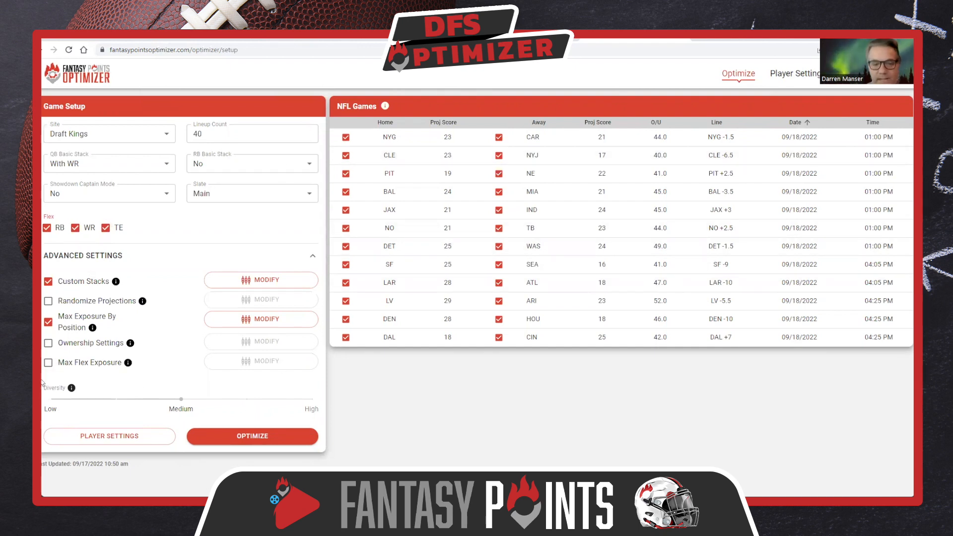
{"action": "left_click", "coordinate": [48, 362]}
{"action": "left_click", "coordinate": [268, 361]}
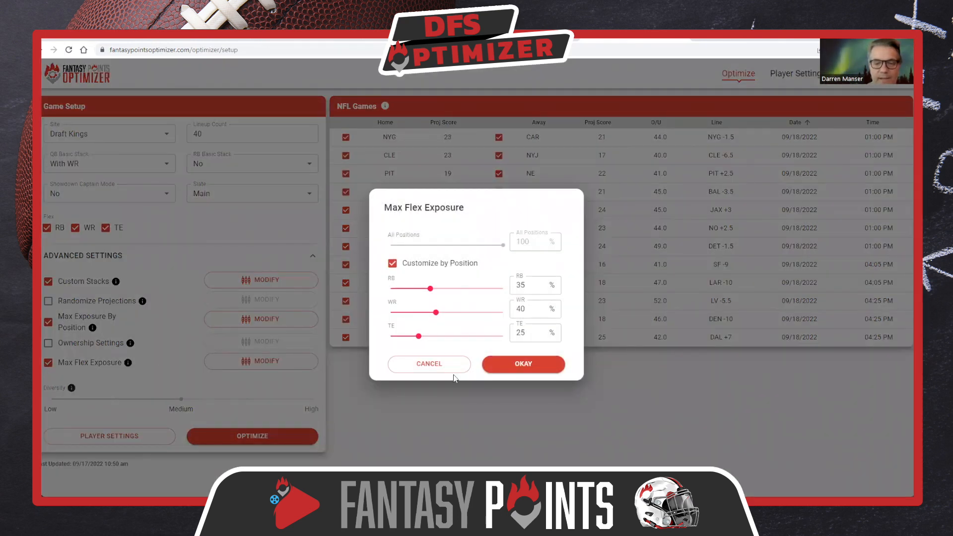
{"action": "left_click", "coordinate": [521, 364]}
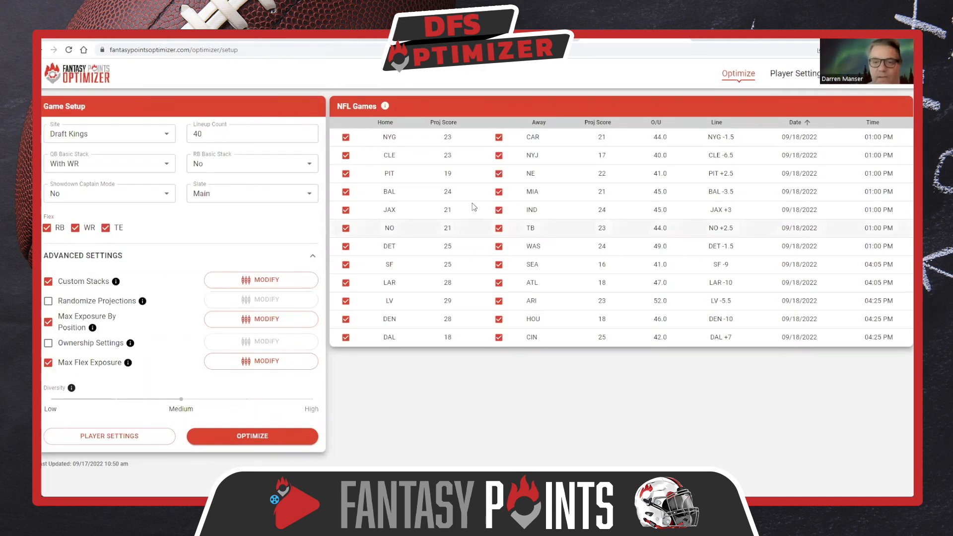
Show only running backs in the player settings and sort them by value from highest to lowest
{"action": "left_click", "coordinate": [797, 74]}
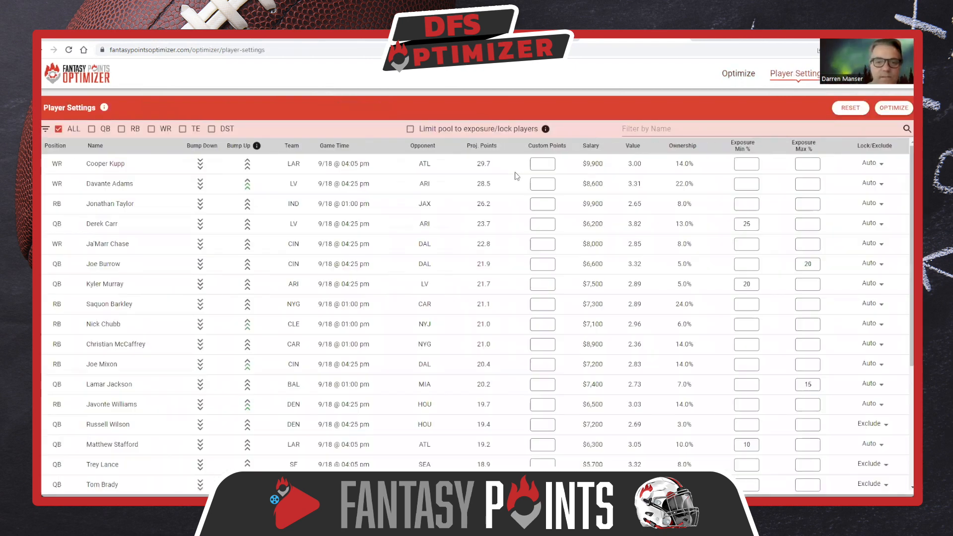
{"action": "left_click", "coordinate": [123, 130]}
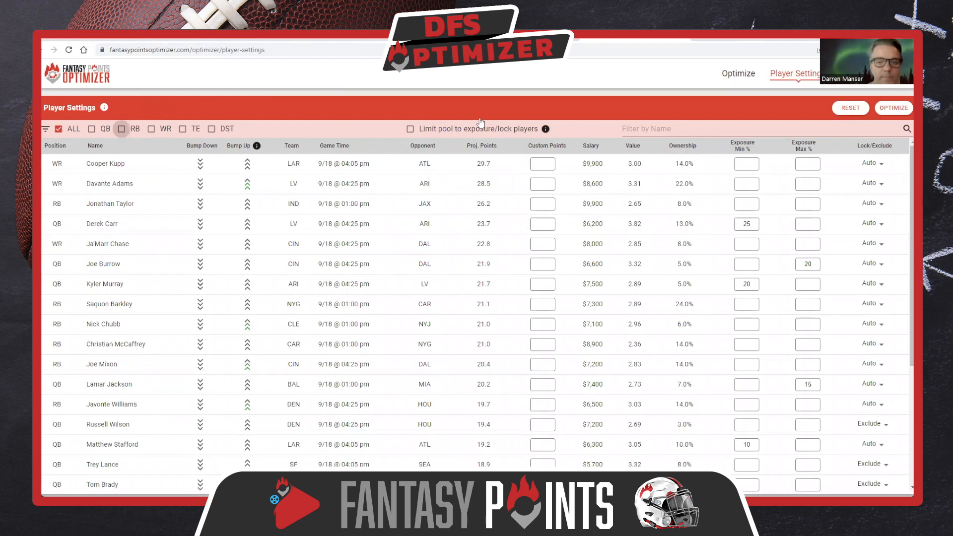
{"action": "left_click", "coordinate": [642, 147]}
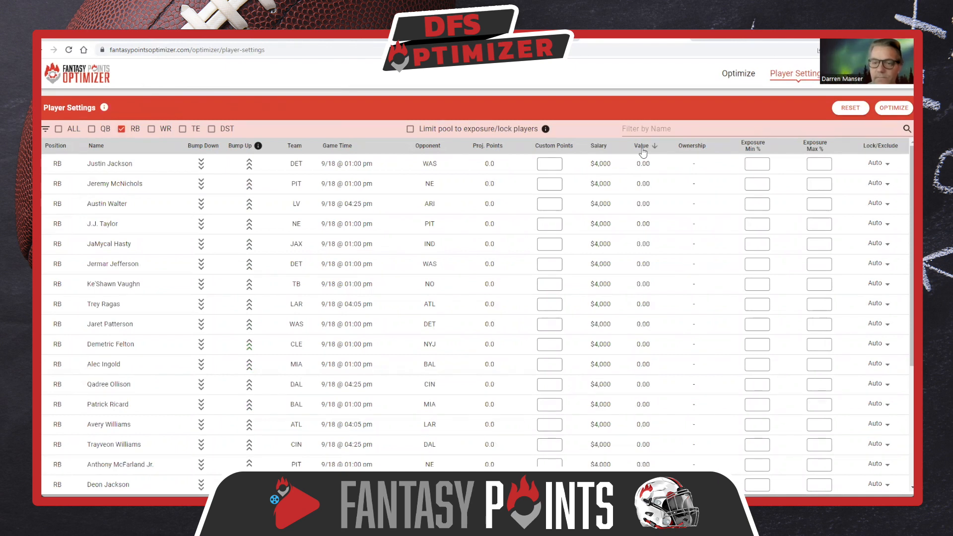
{"action": "left_click", "coordinate": [643, 152]}
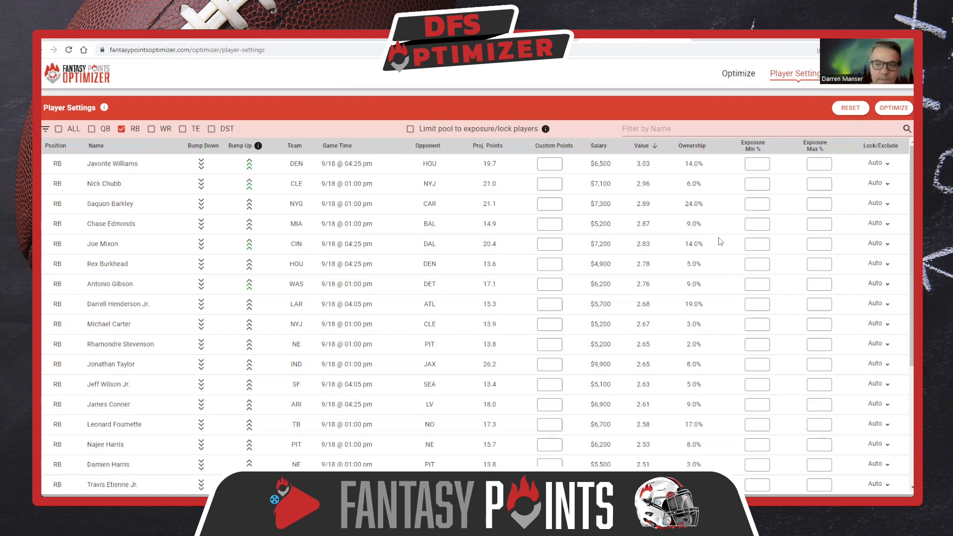
Switch the player list to wide receivers only and sort them by value from highest to lowest
{"action": "left_click", "coordinate": [152, 130]}
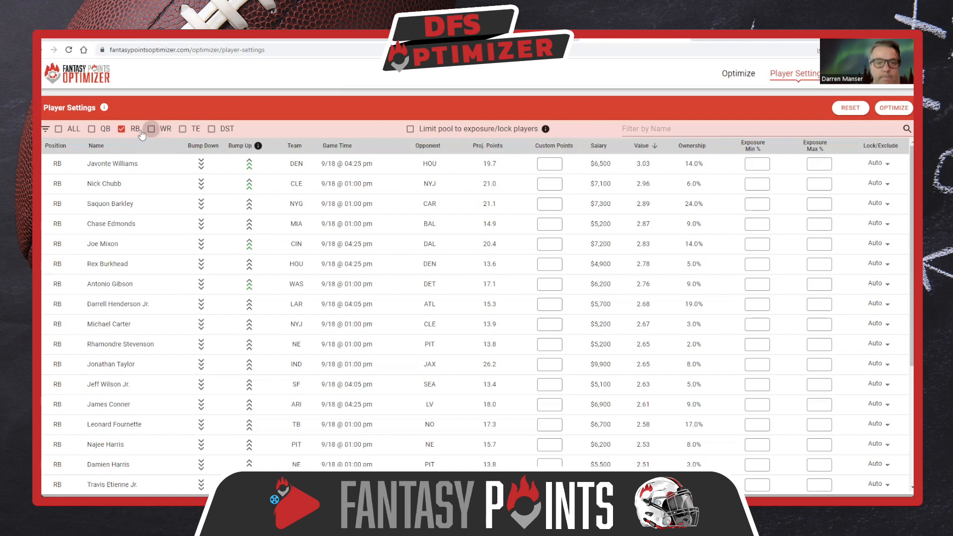
{"action": "left_click", "coordinate": [122, 129]}
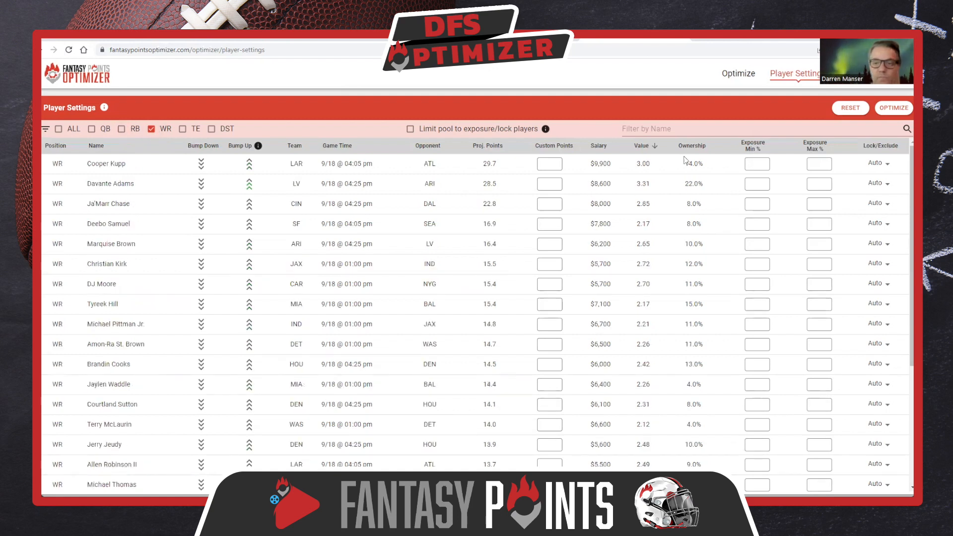
{"action": "left_click", "coordinate": [650, 147]}
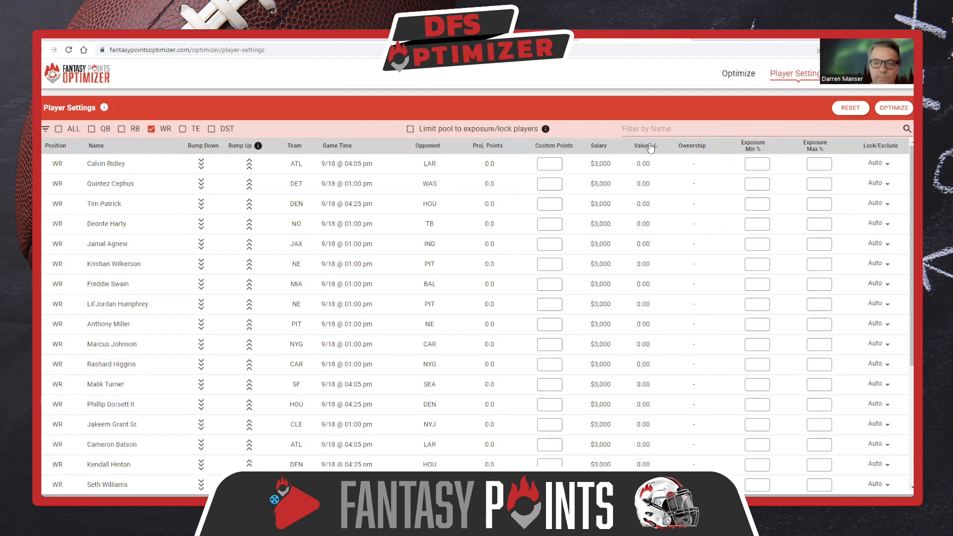
{"action": "left_click", "coordinate": [650, 147]}
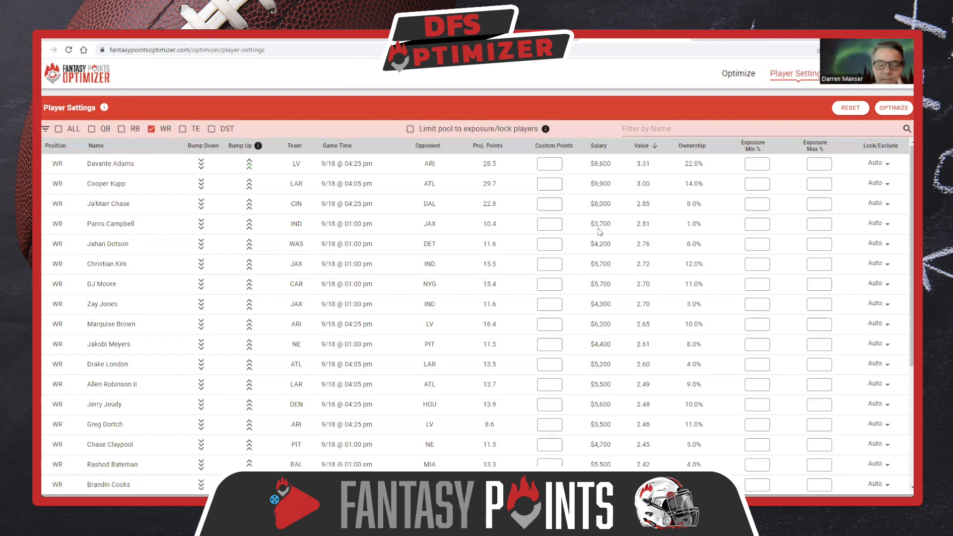
Switch the player list to tight ends only and sort them by ownership from highest to lowest
{"action": "left_click", "coordinate": [152, 130]}
{"action": "left_click", "coordinate": [183, 129]}
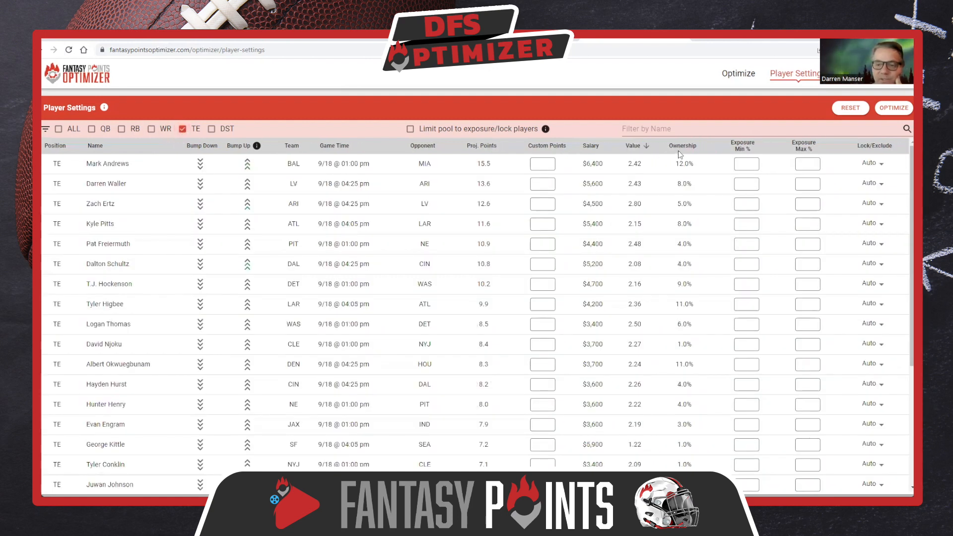
{"action": "left_click", "coordinate": [683, 146]}
{"action": "left_click", "coordinate": [683, 146]}
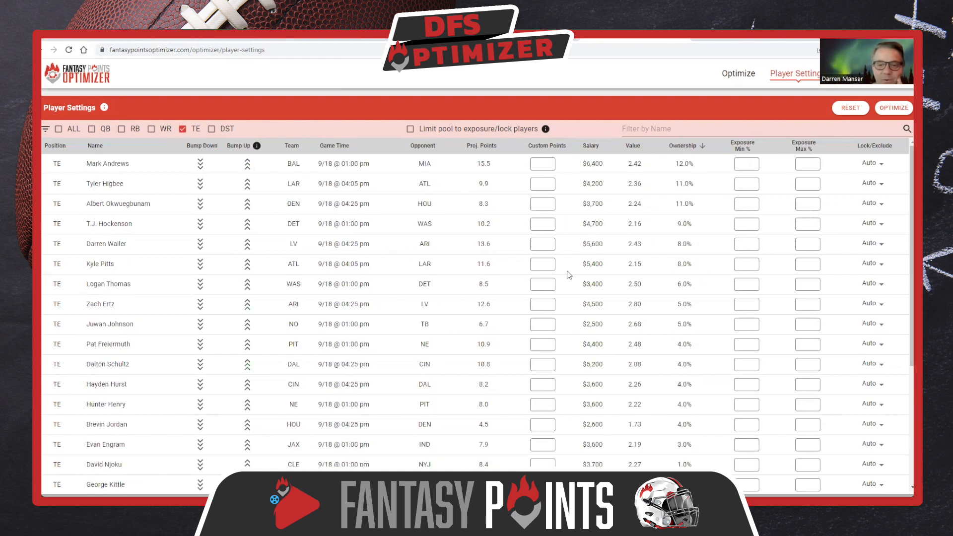
Look at the wide receivers once more in place of the tight ends and clear the position filter
{"action": "left_click", "coordinate": [182, 130]}
{"action": "left_click", "coordinate": [151, 130]}
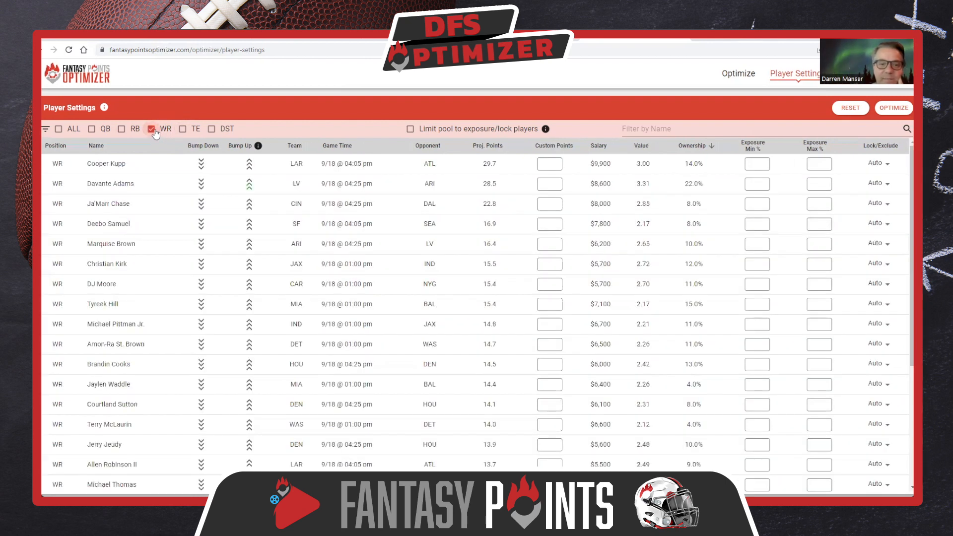
{"action": "left_click", "coordinate": [151, 129]}
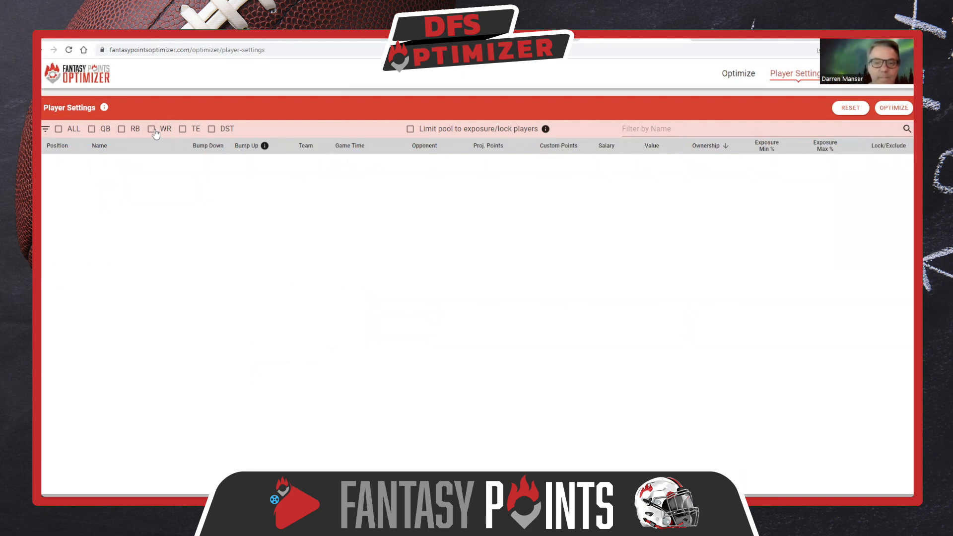
In the game setup, set the lineup count to 10 and remove TE from the flex positions
{"action": "left_click", "coordinate": [744, 78]}
{"action": "left_click", "coordinate": [230, 135]}
{"action": "double_click", "coordinate": [231, 134]}
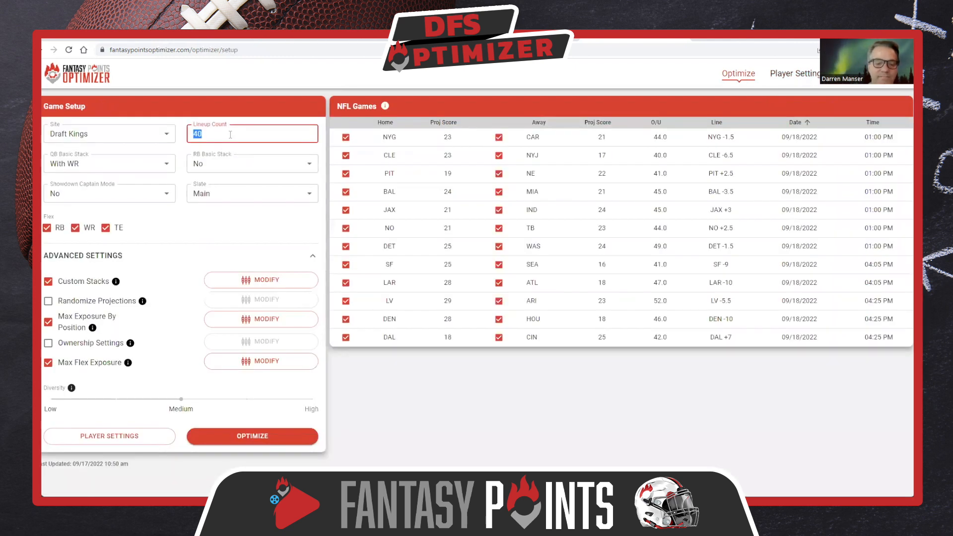
{"action": "type", "text": "10"}
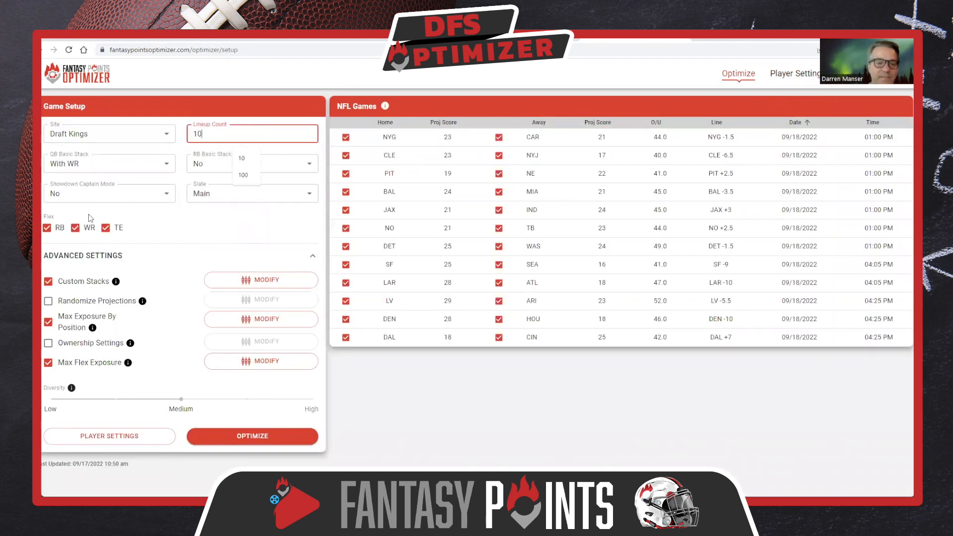
{"action": "left_click", "coordinate": [105, 228]}
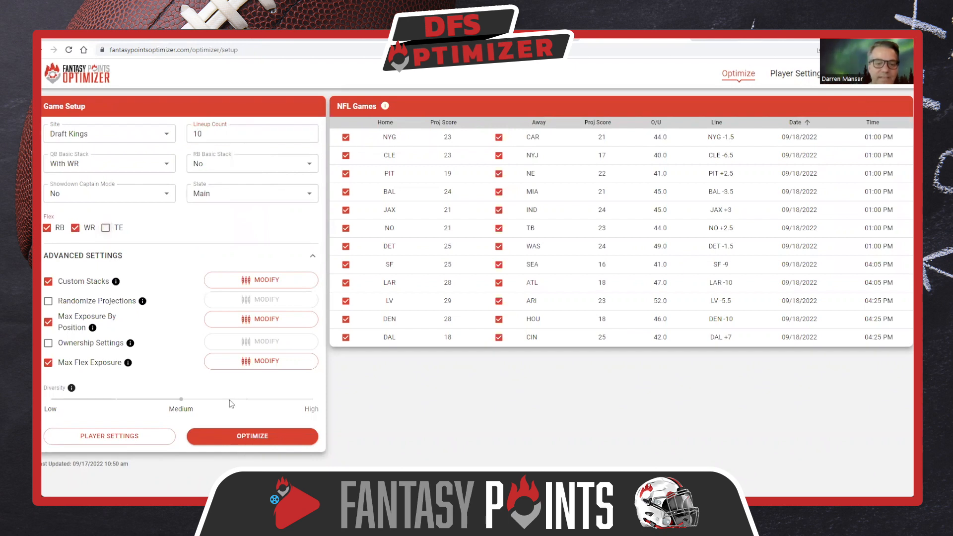
Try to optimize the lineups with TE removed from flex, and return to the game setup
{"action": "left_click", "coordinate": [258, 430]}
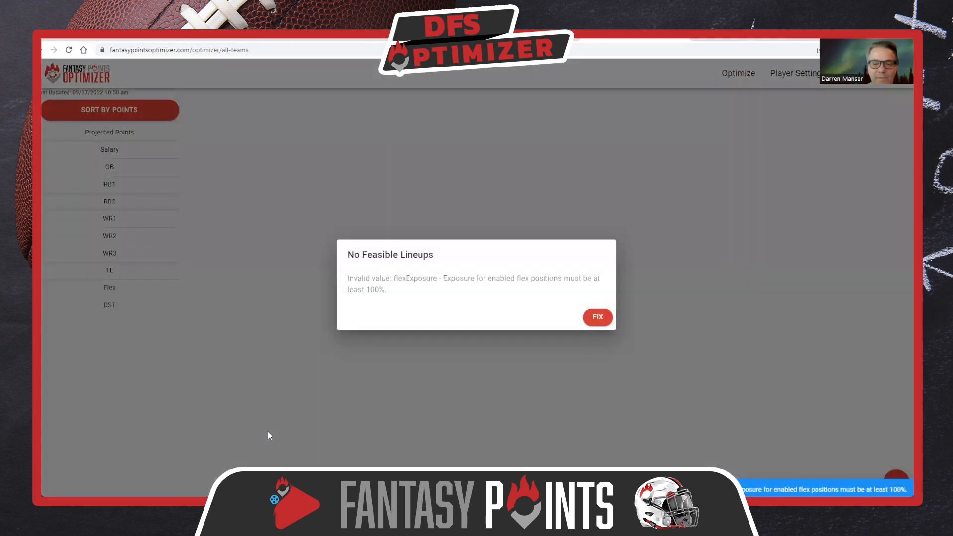
{"action": "left_click", "coordinate": [598, 316]}
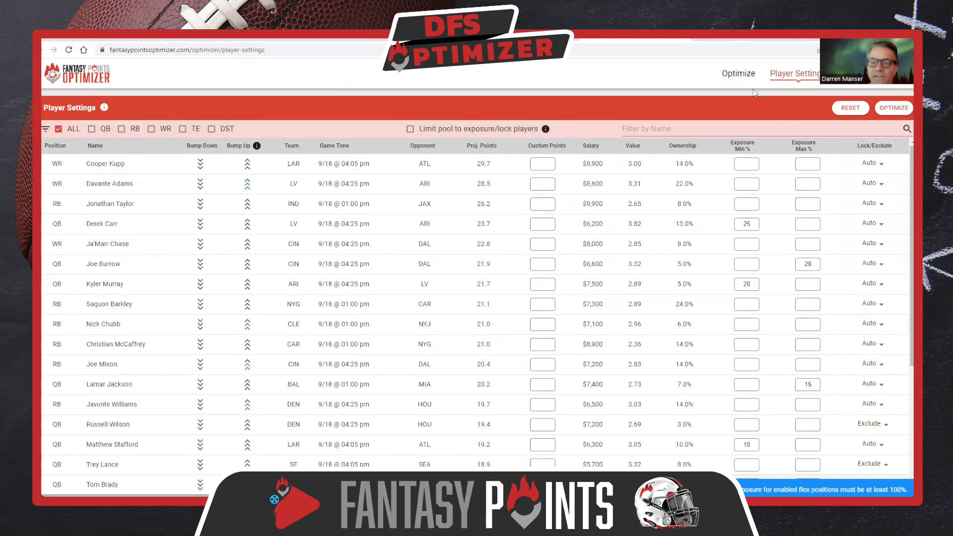
{"action": "left_click", "coordinate": [744, 75]}
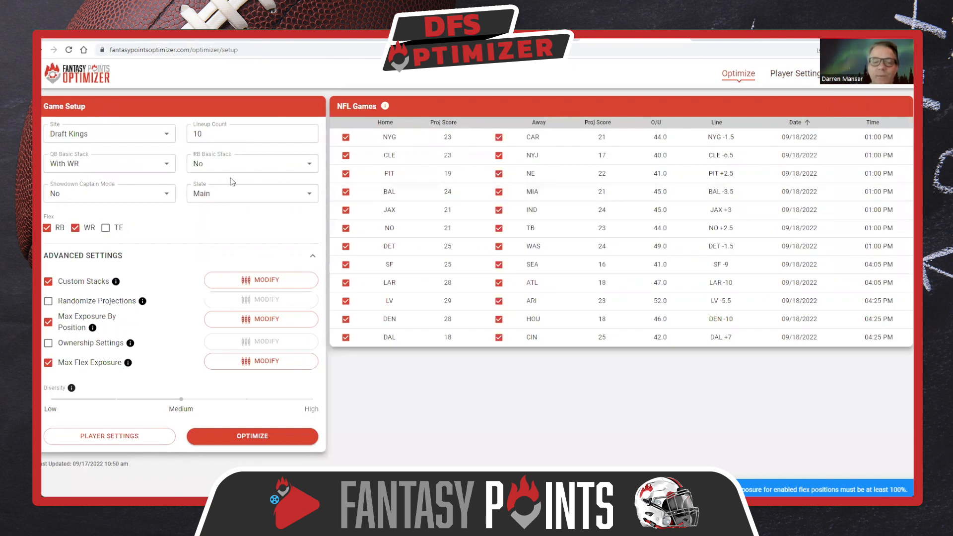
Review the percentages assigned to the custom stacks and close them without changes
{"action": "left_click", "coordinate": [242, 280]}
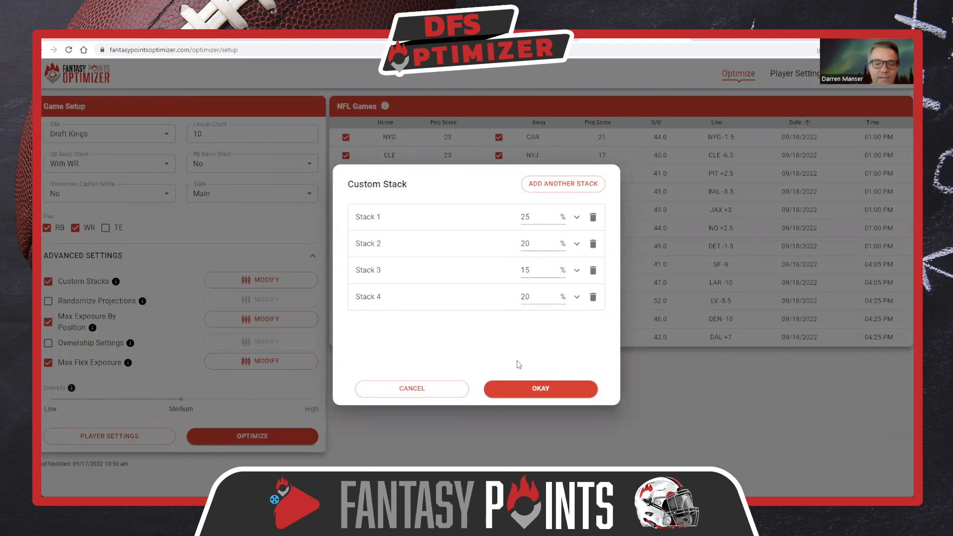
{"action": "left_click", "coordinate": [424, 394]}
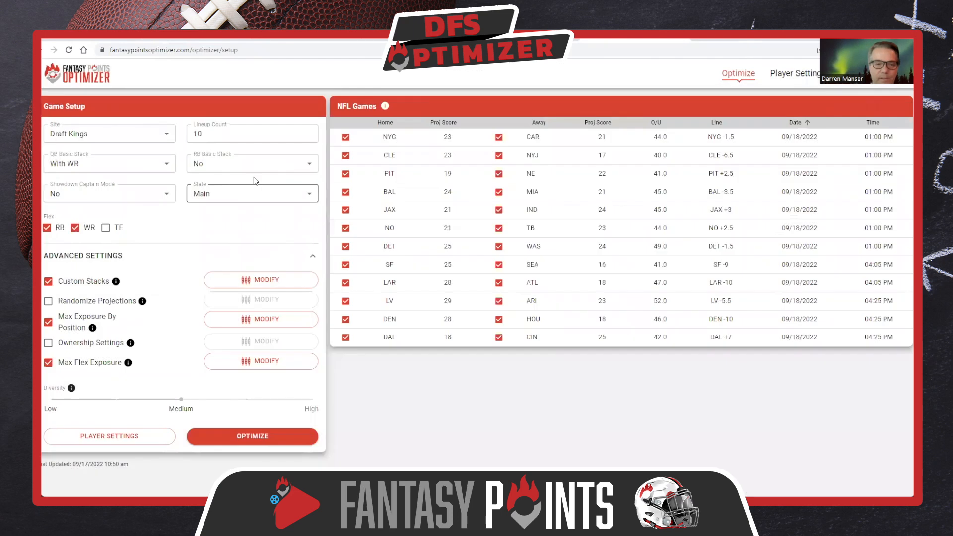
Clear the lineup count in the game setup
{"action": "left_click", "coordinate": [210, 128]}
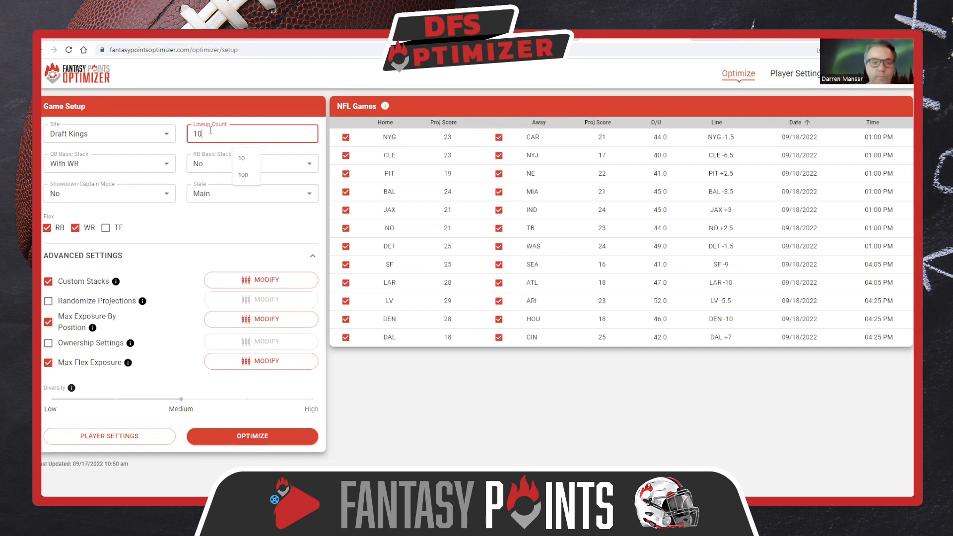
{"action": "double_click", "coordinate": [210, 136]}
{"action": "key", "text": "BackSpace"}
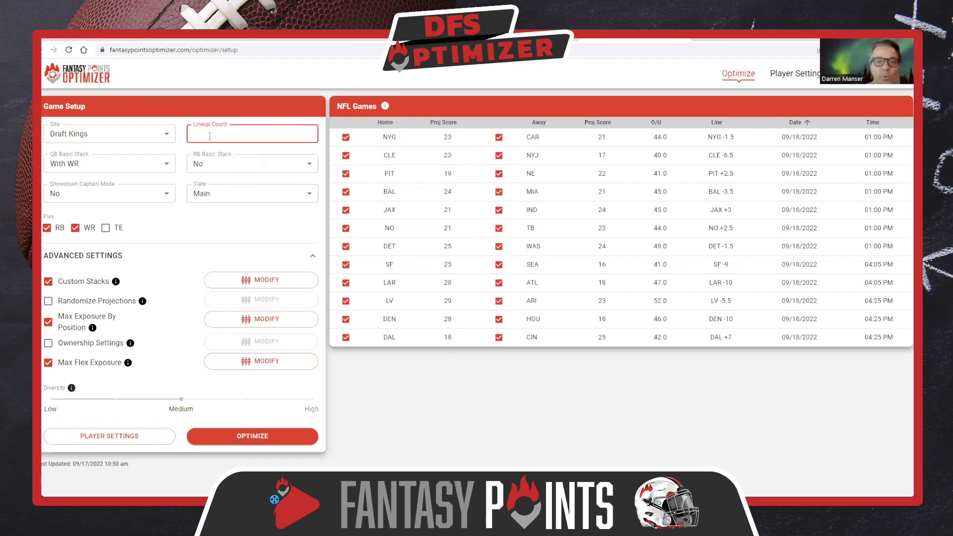